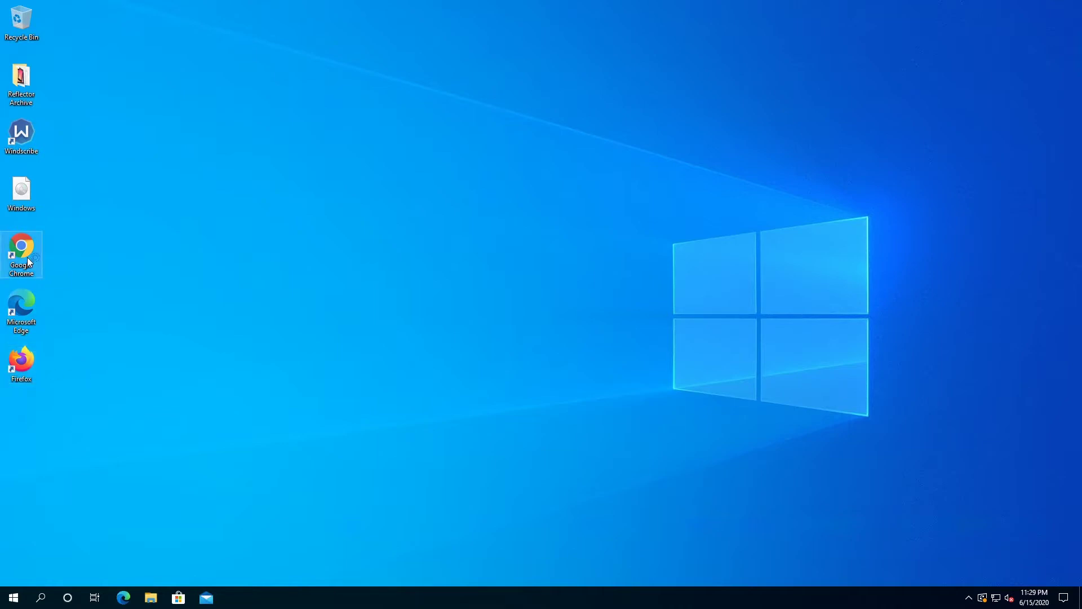
- Launch Google Chrome from its desktop shortcut
double_click(27, 257)
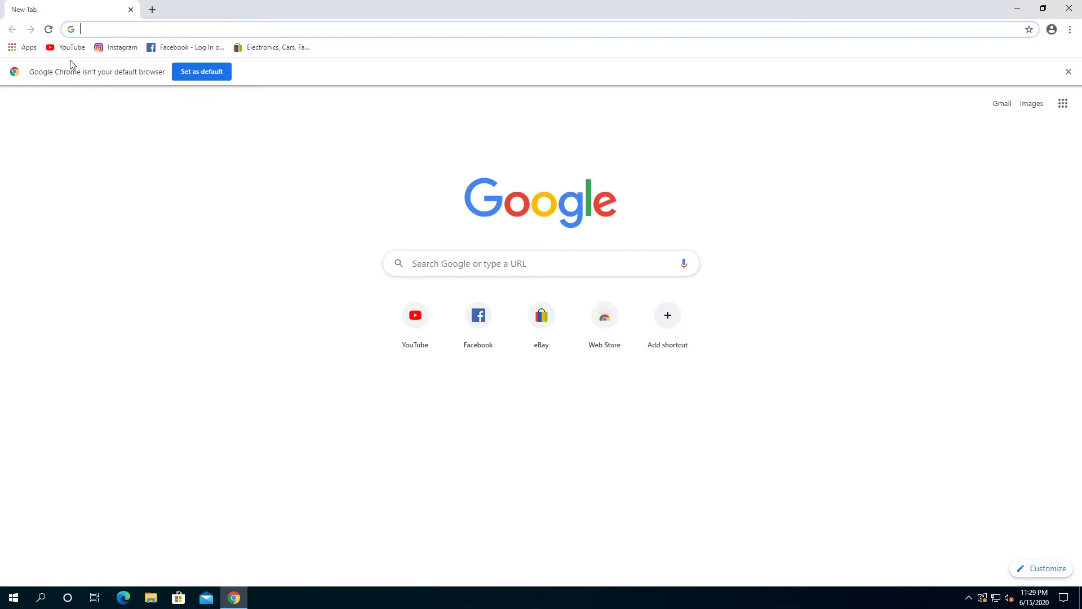
- Open Chrome's Bookmark manager and choose Export bookmarks
left_click(1070, 31)
mouse_move(992, 120)
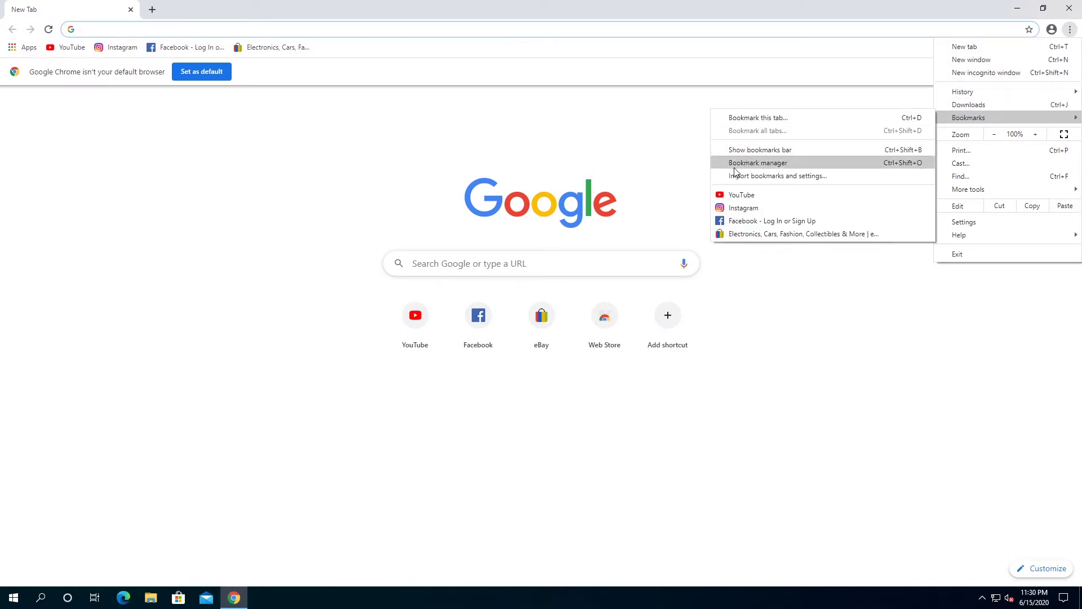
left_click(756, 165)
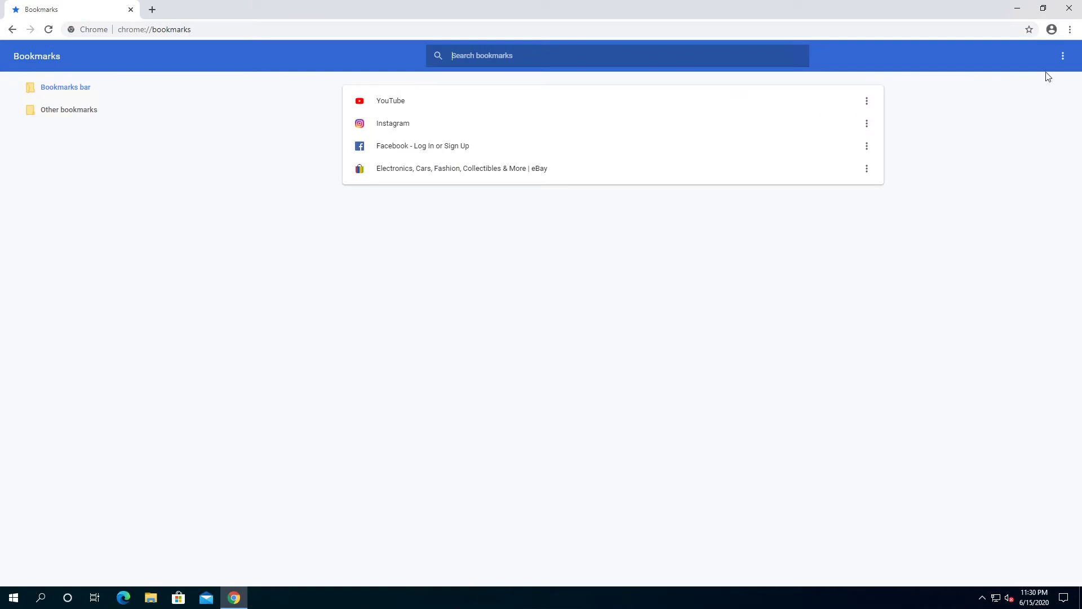
left_click(1063, 56)
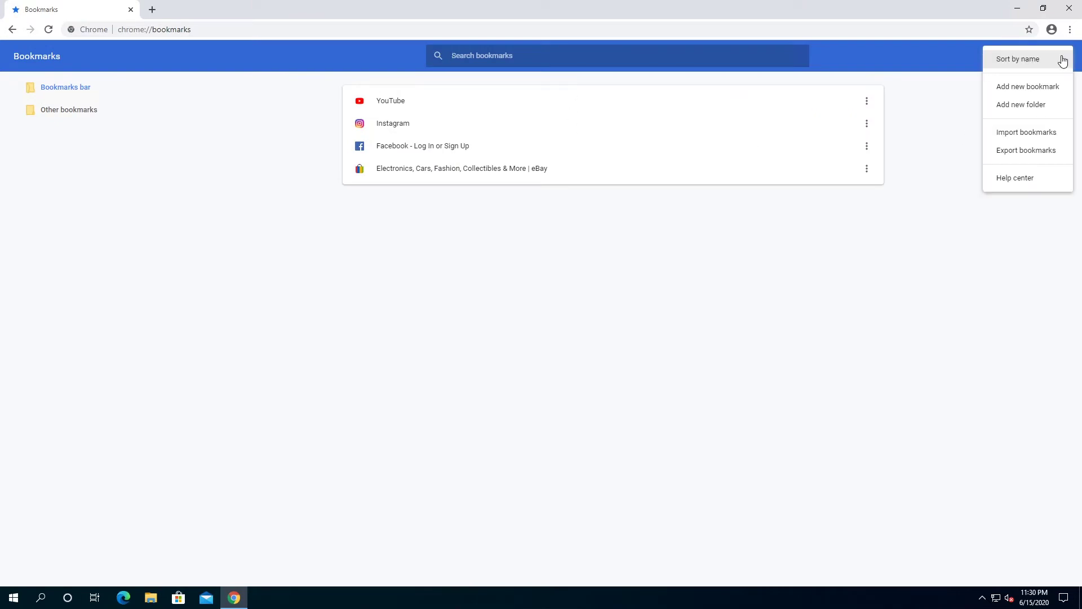
left_click(1027, 152)
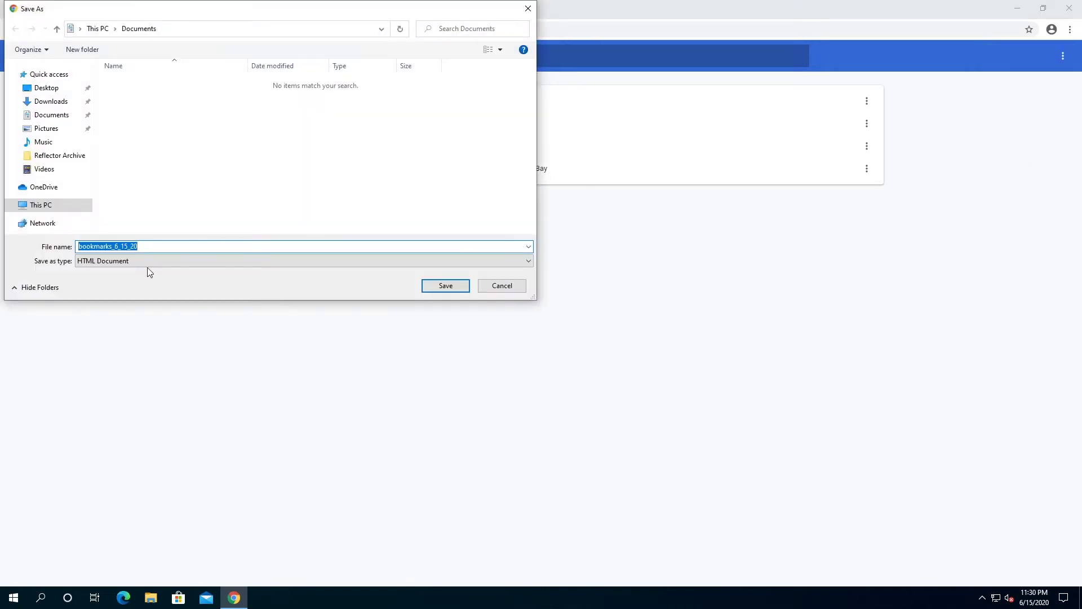
- Save the exported bookmarks to the Desktop as chome_bookmarks_6_15_20
left_click(79, 247)
type("chome_")
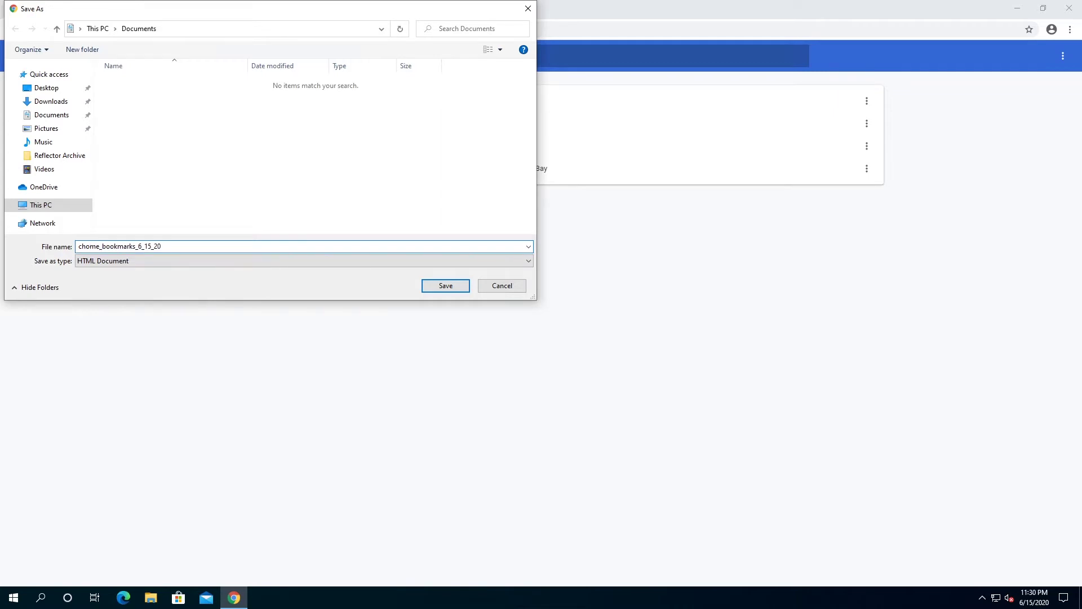
left_click(46, 88)
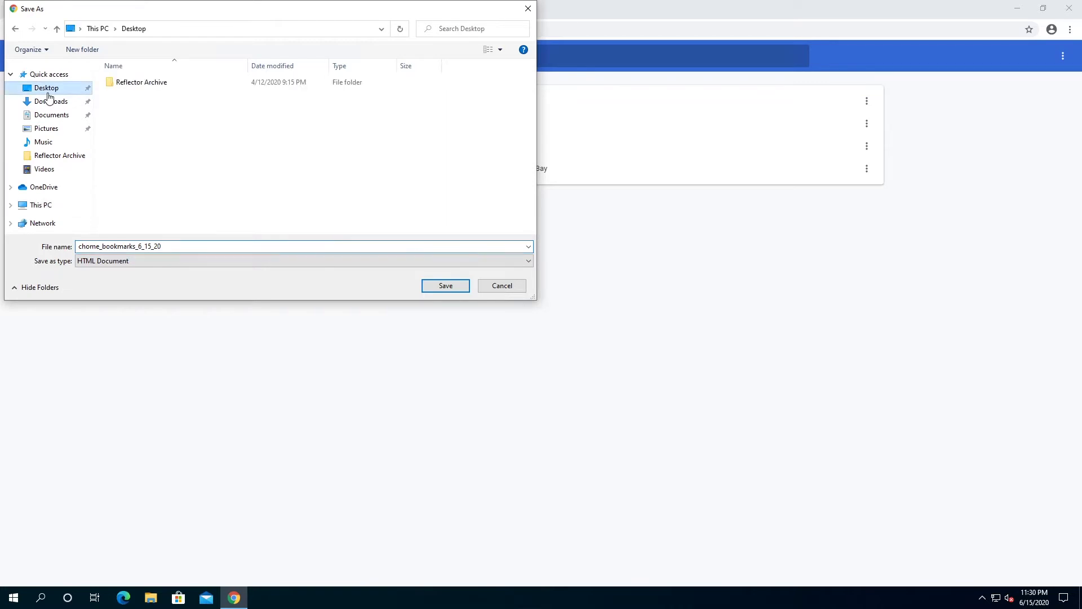
left_click(449, 289)
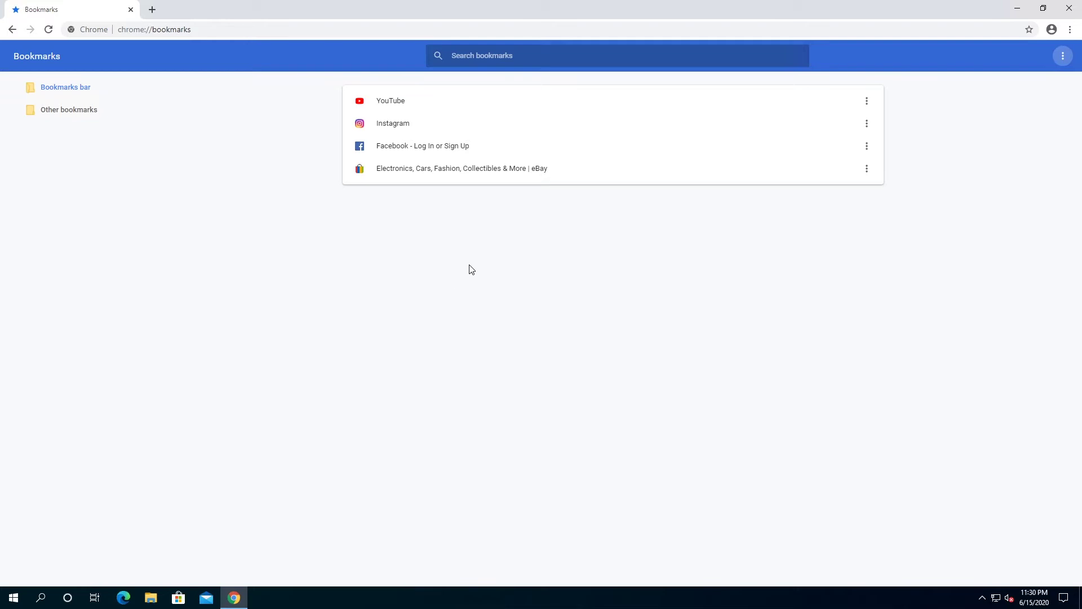
- In a new tab, open the Bookmark manager and choose Import bookmarks
left_click(152, 10)
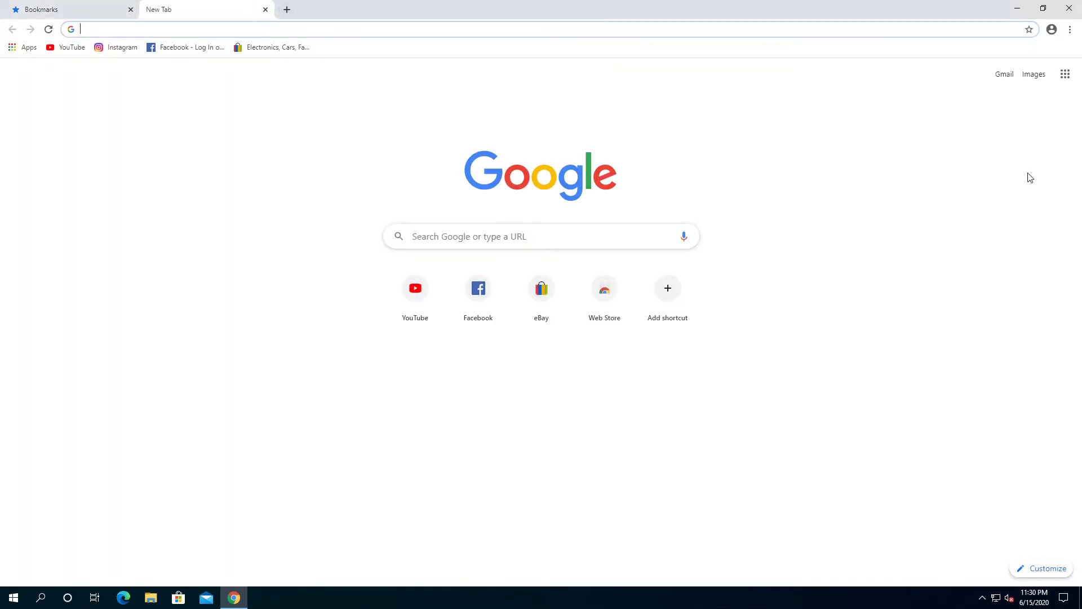
left_click(1070, 31)
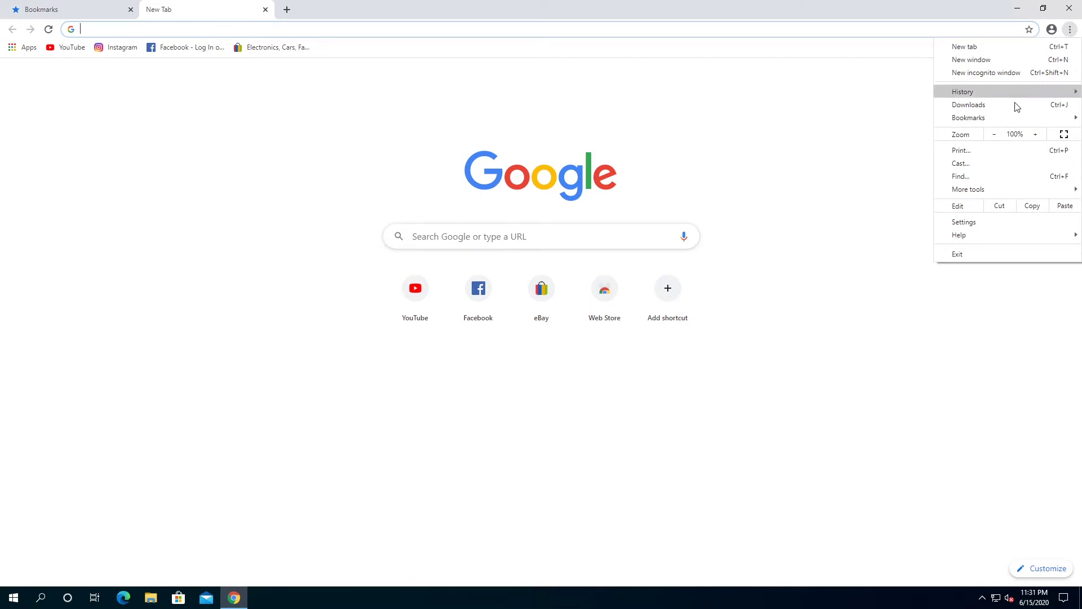
mouse_move(993, 118)
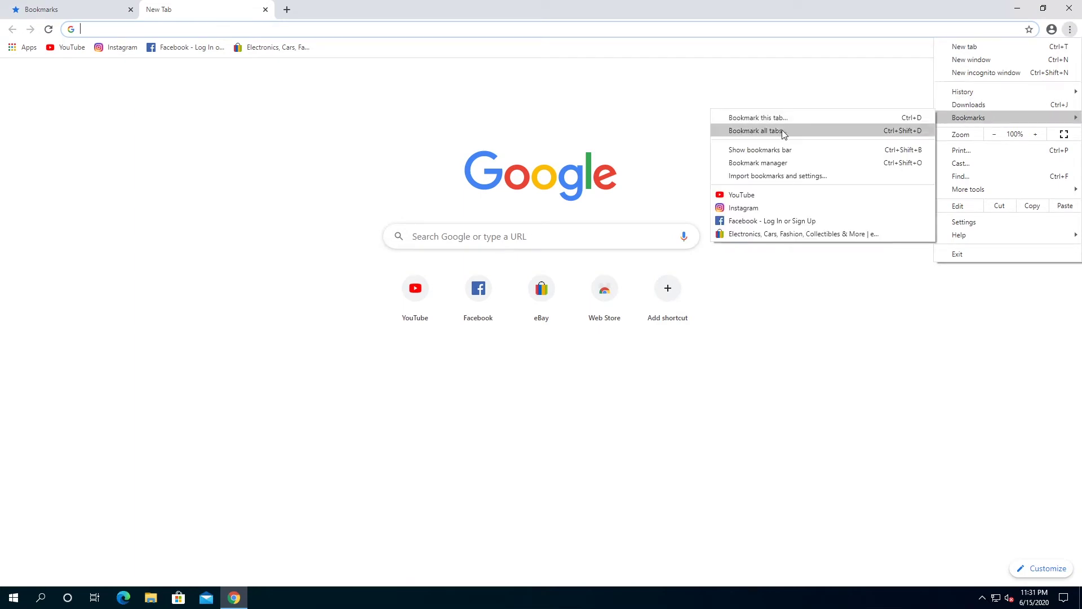
left_click(761, 163)
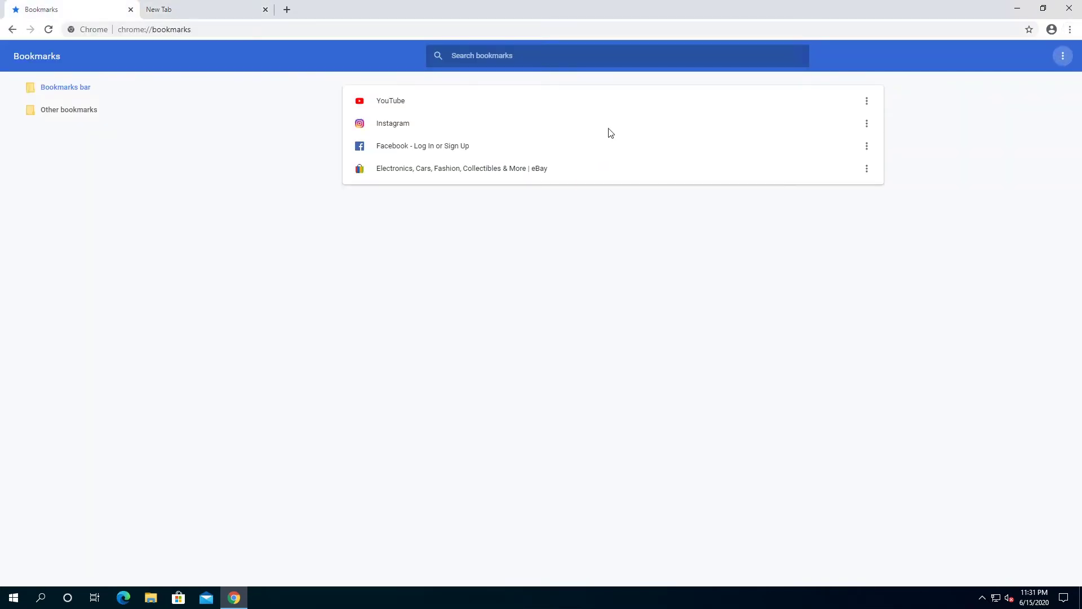
left_click(1068, 61)
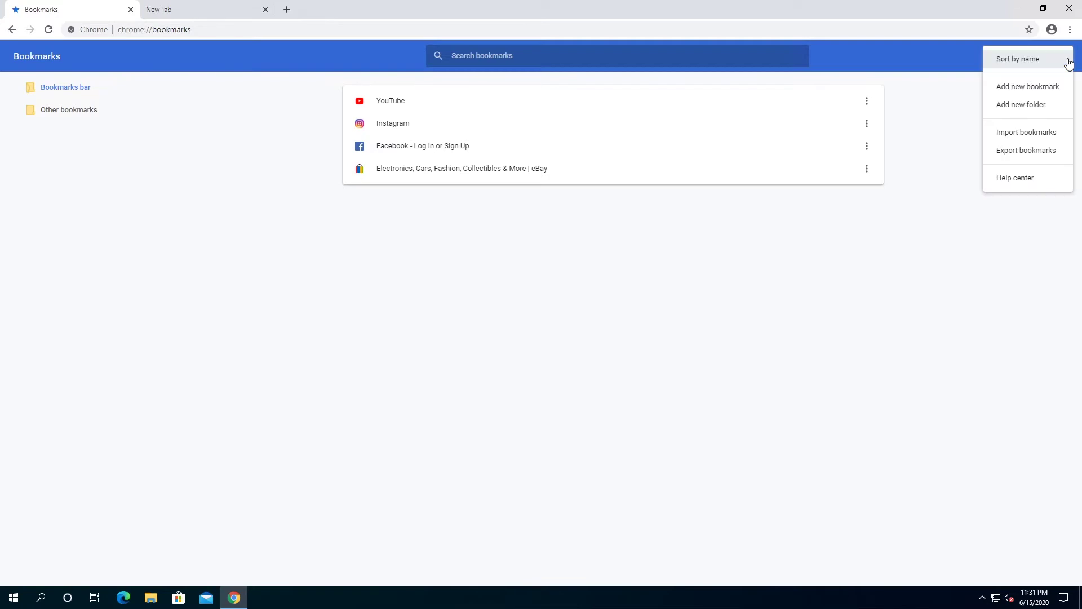
left_click(1026, 133)
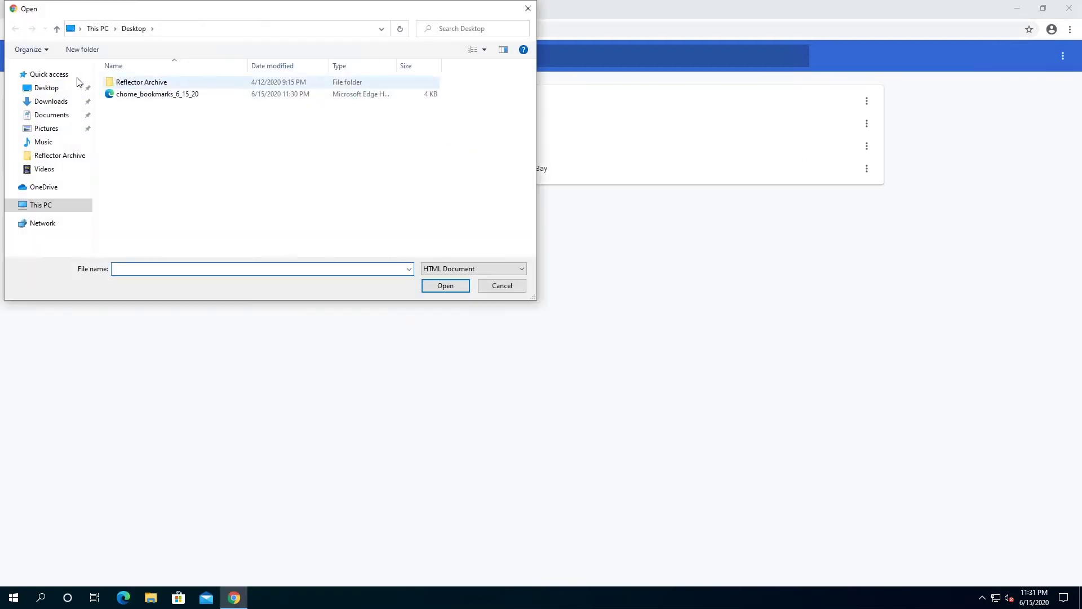
- Import chome_bookmarks_6_15_20 from the Desktop
left_click(51, 93)
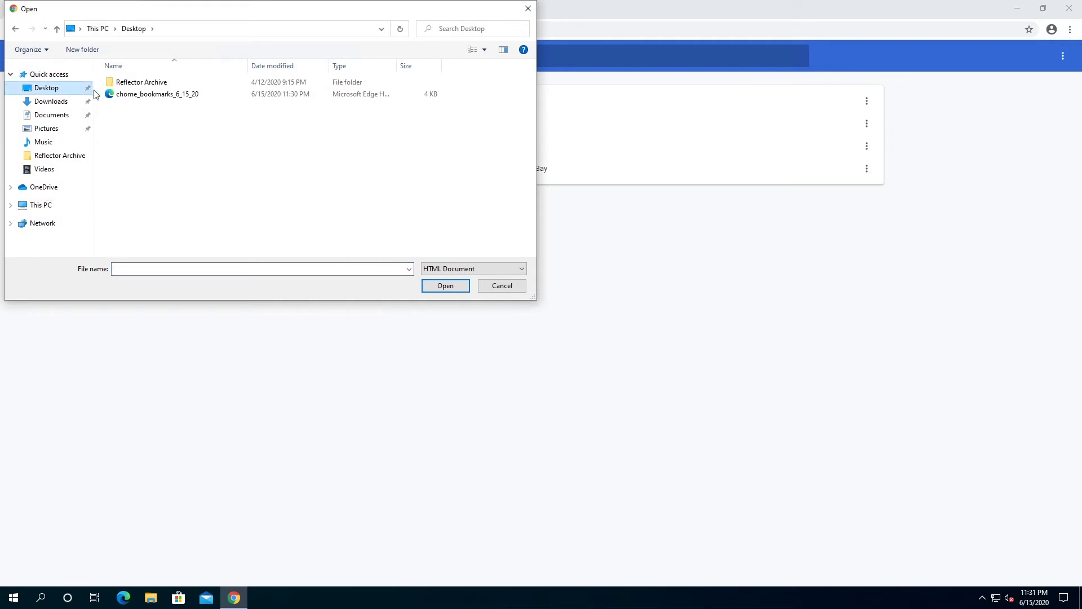
left_click(138, 97)
left_click(452, 289)
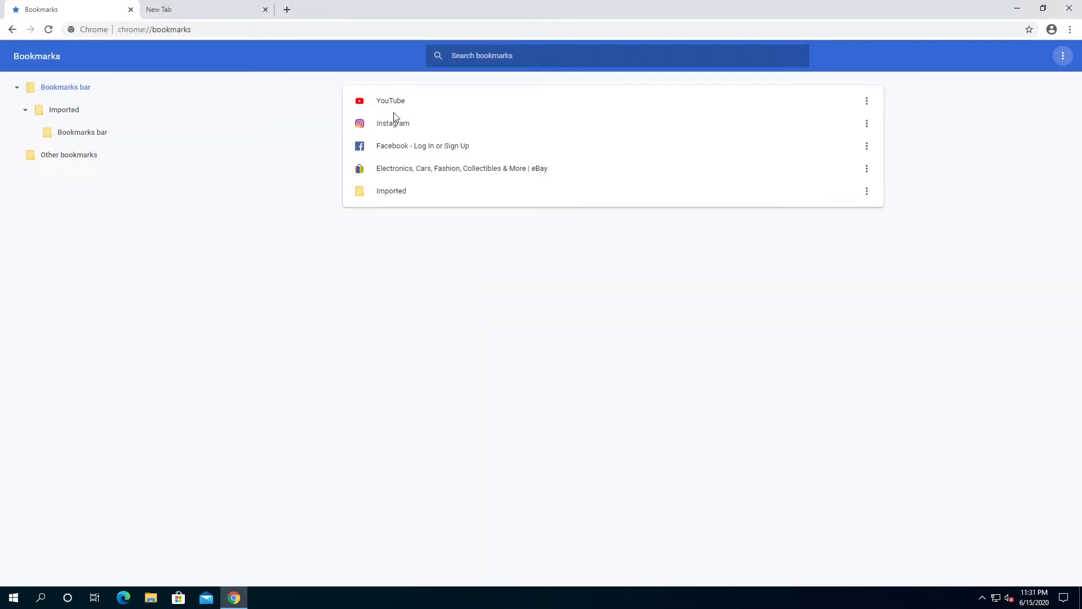
- Check the Imported folder's Bookmarks bar, then close Chrome
double_click(398, 195)
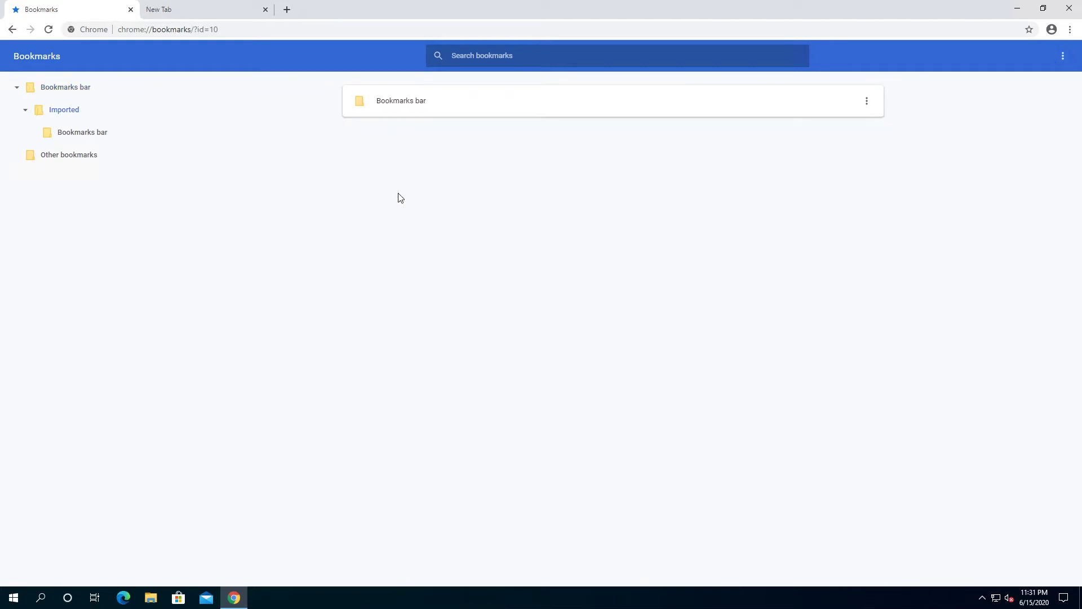
double_click(413, 101)
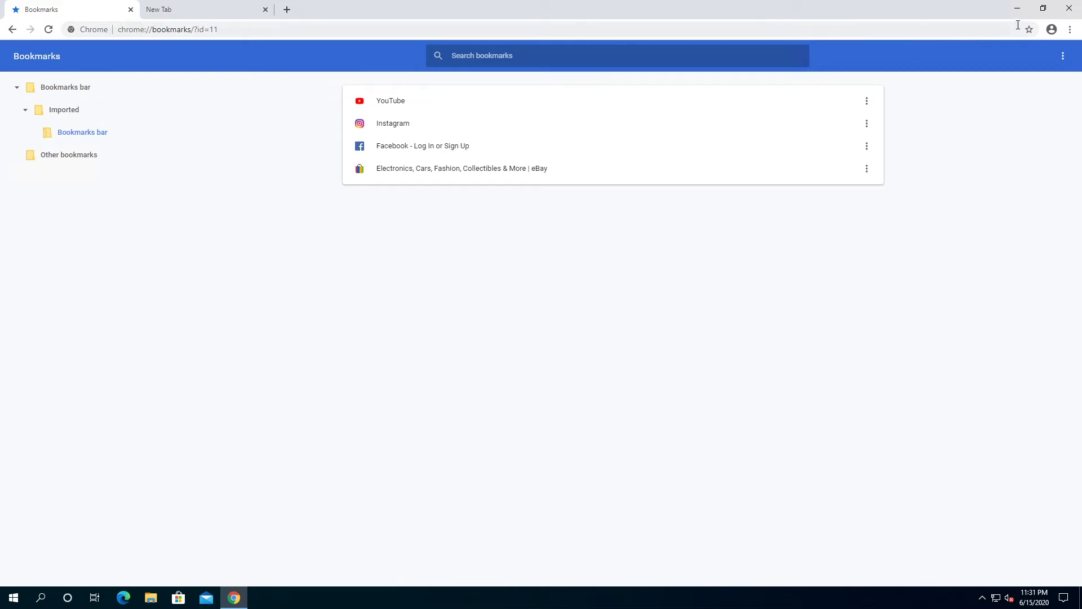
left_click(1070, 12)
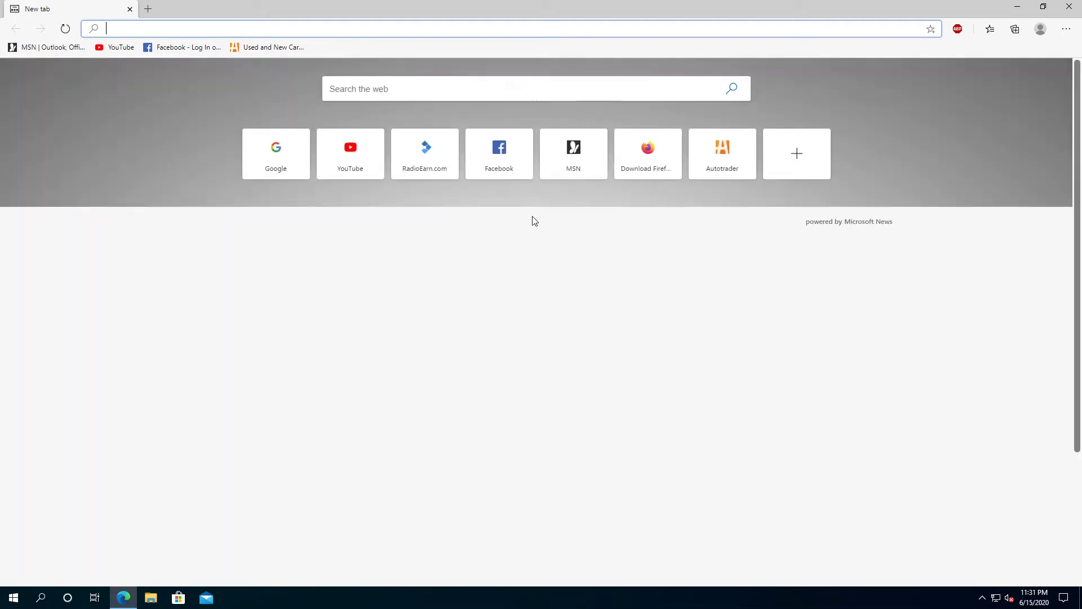
- Open Edge's Favorites manager and choose Export favorites
left_click(1066, 30)
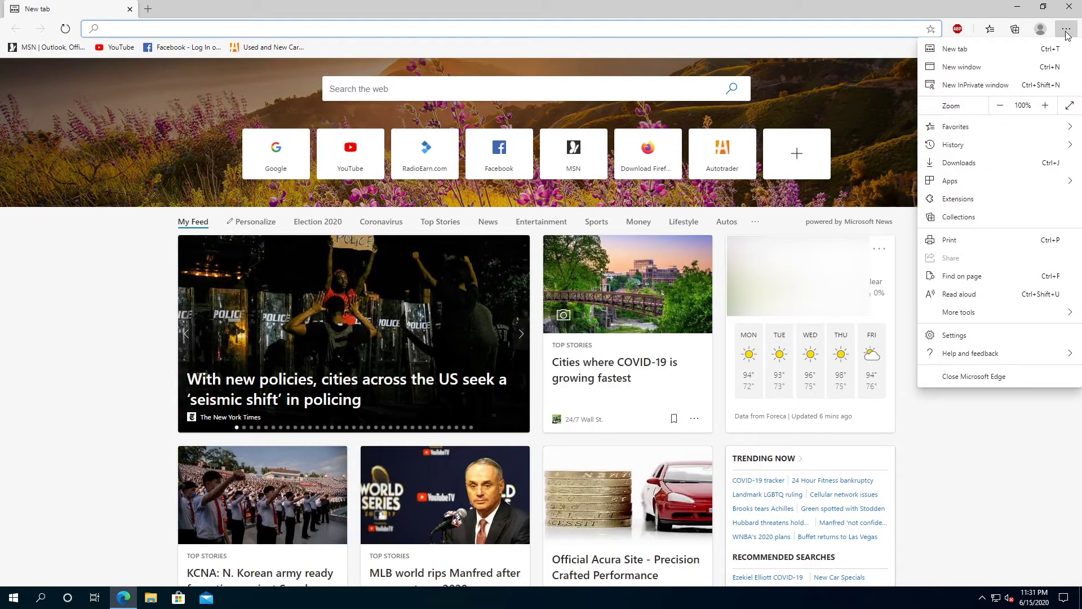
mouse_move(968, 130)
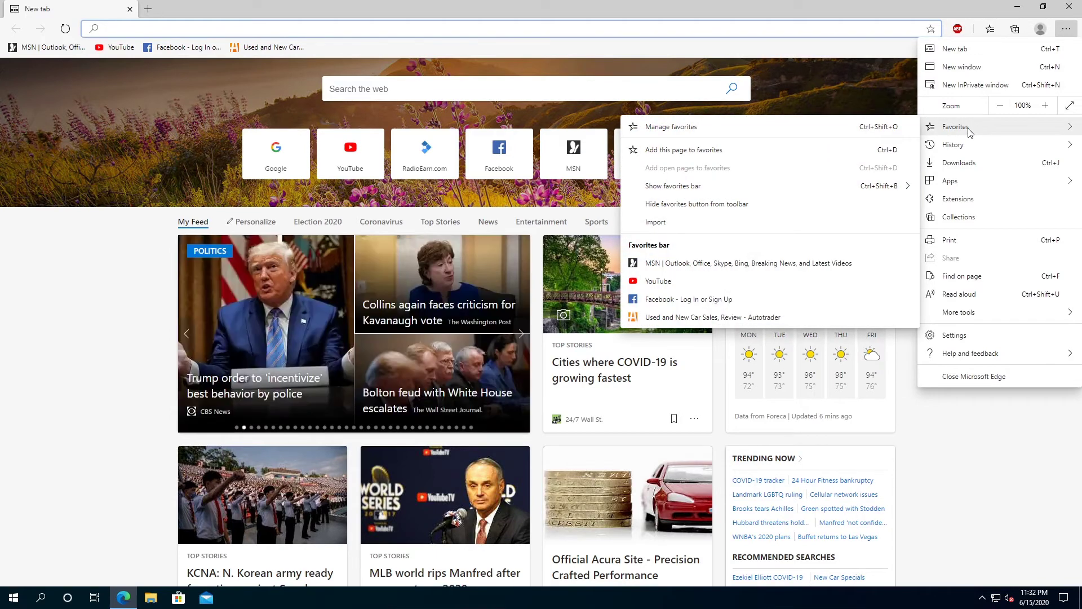
left_click(652, 129)
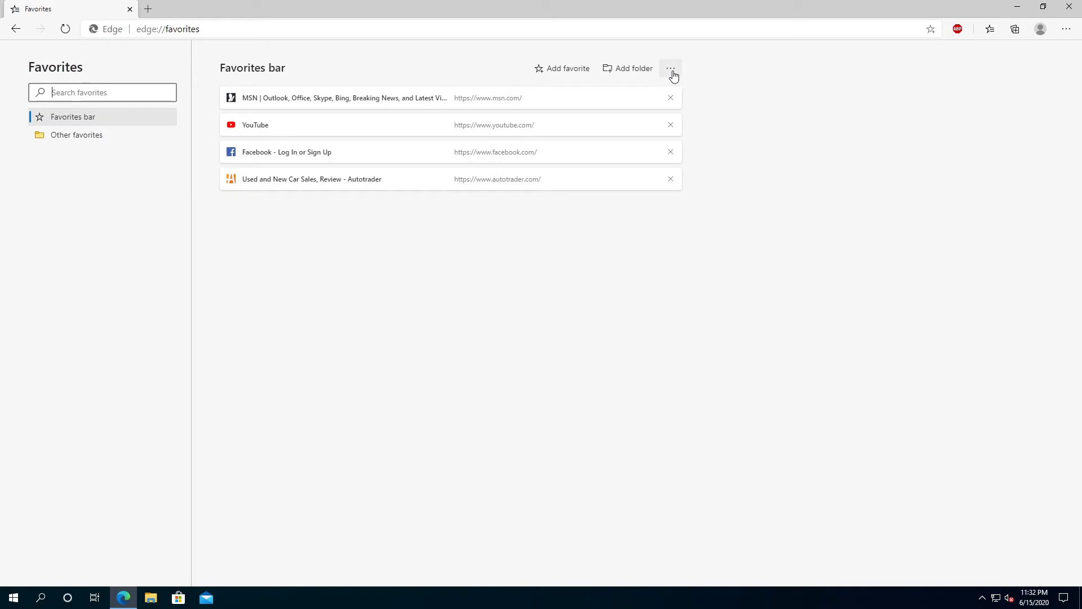
left_click(672, 72)
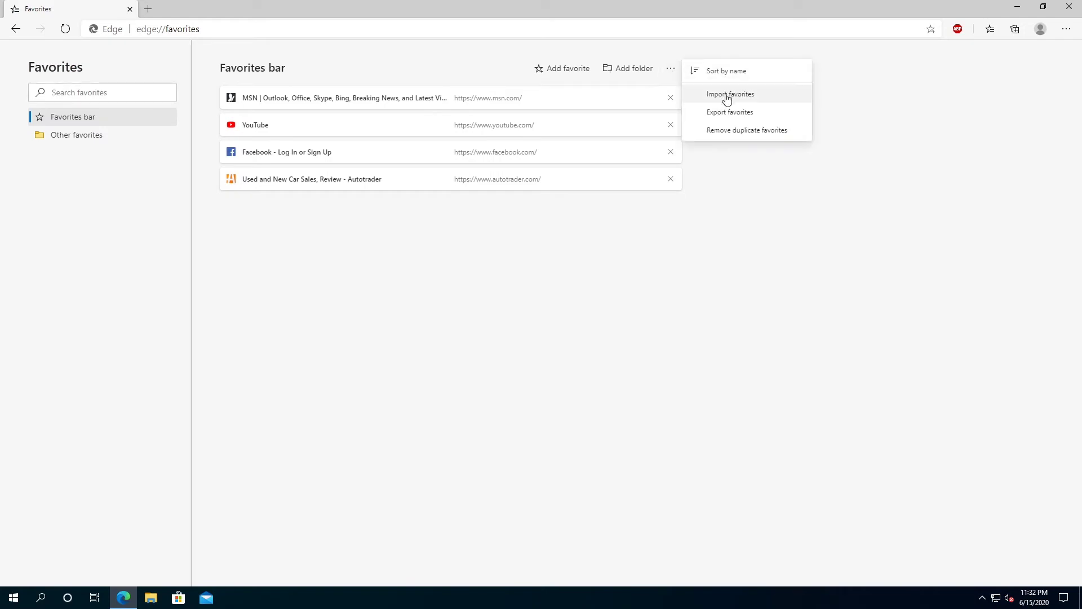
left_click(737, 118)
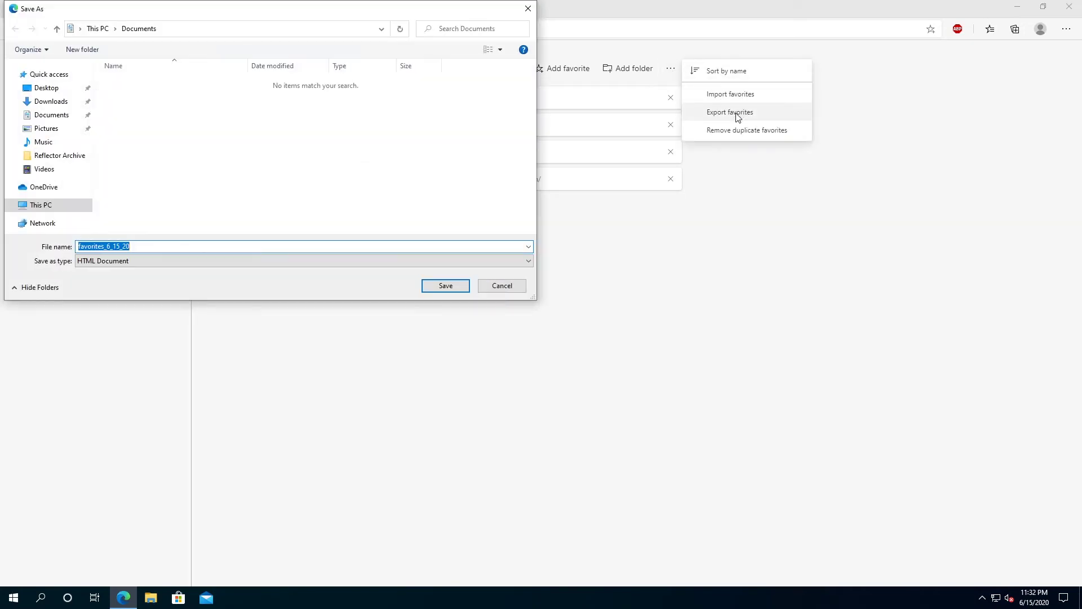
- Save the exported favorites to the Desktop as Edge_favorites_6_15_20
left_click(79, 247)
type("Edge_")
left_click(56, 88)
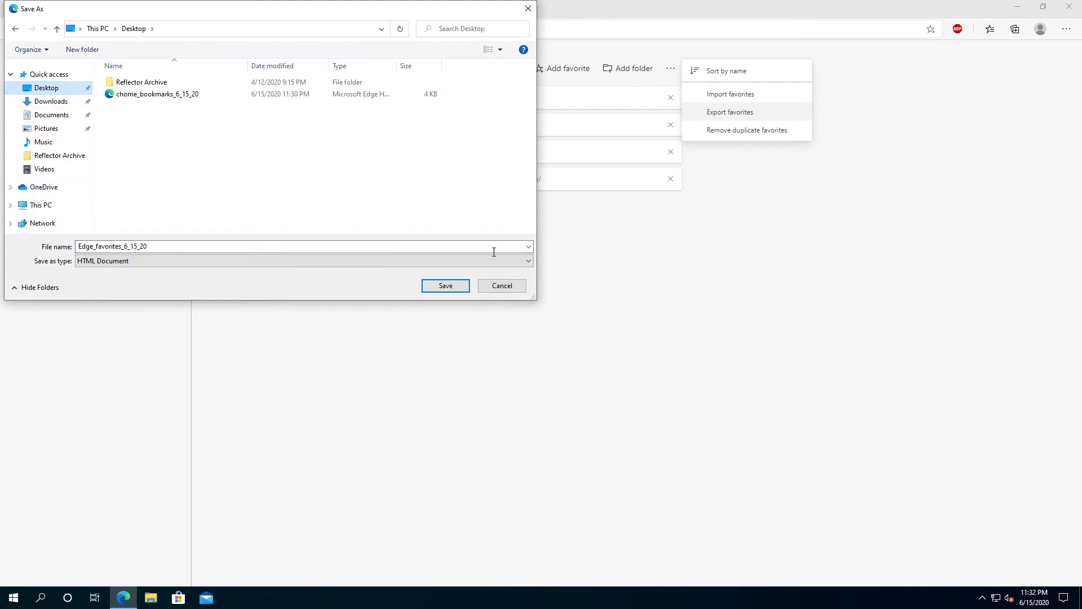
left_click(444, 286)
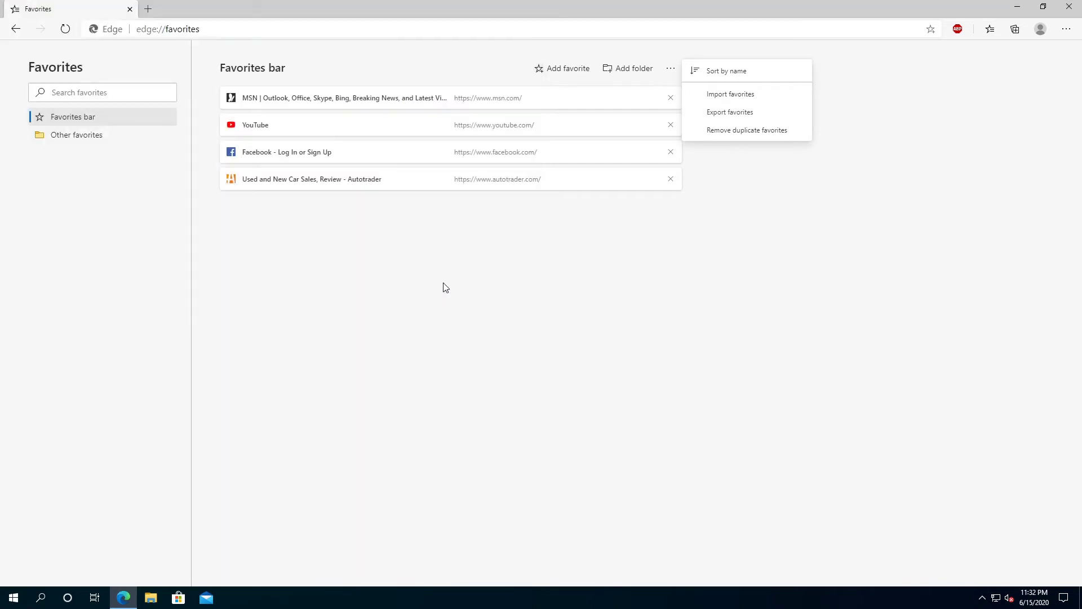
- Choose Import favorites and open the Import from source list
left_click(663, 296)
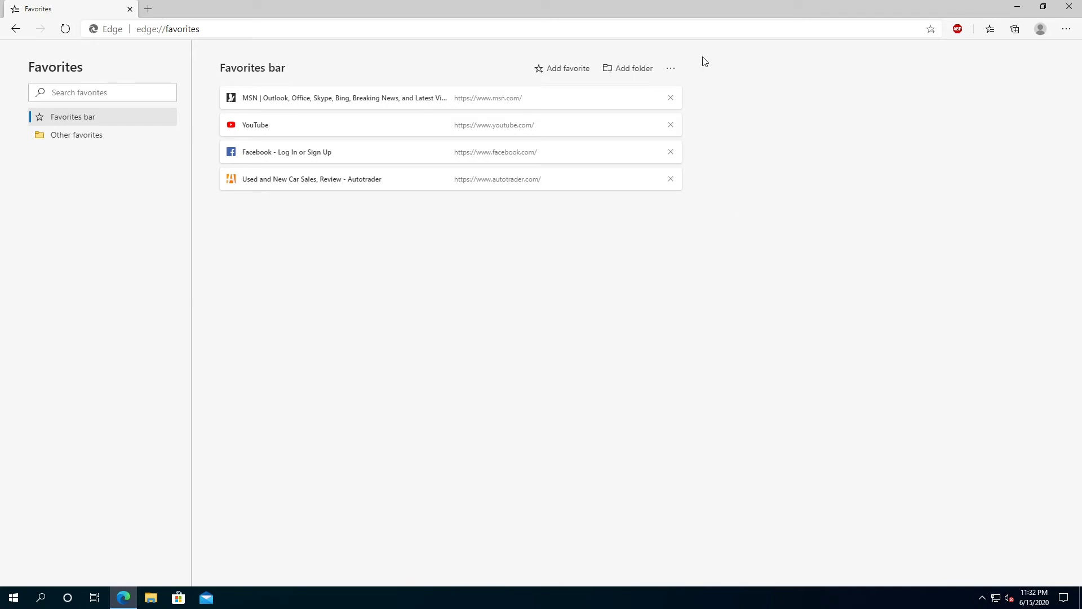
left_click(672, 70)
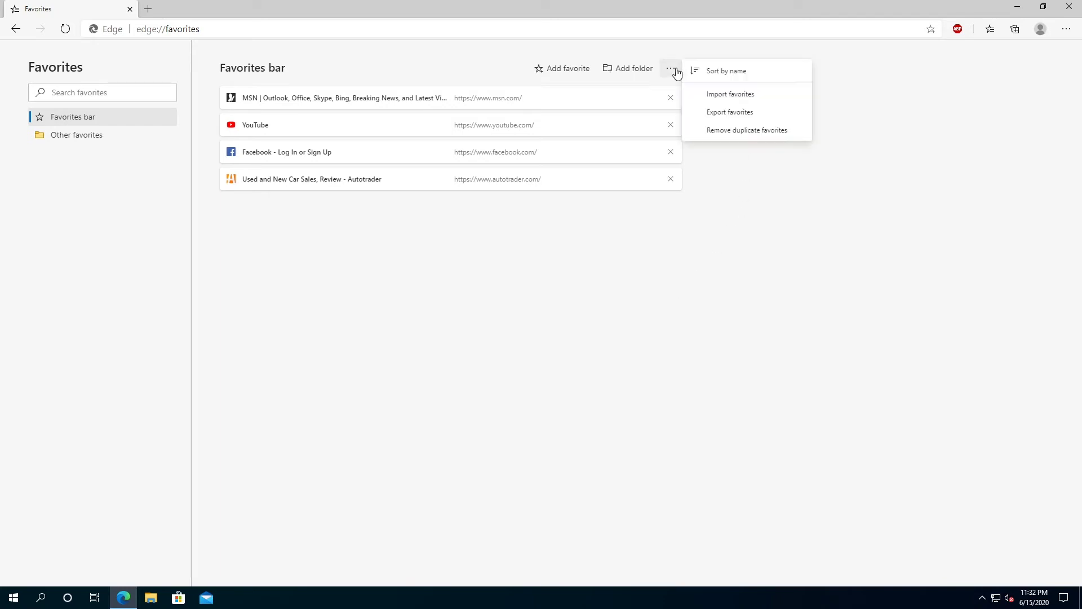
left_click(748, 97)
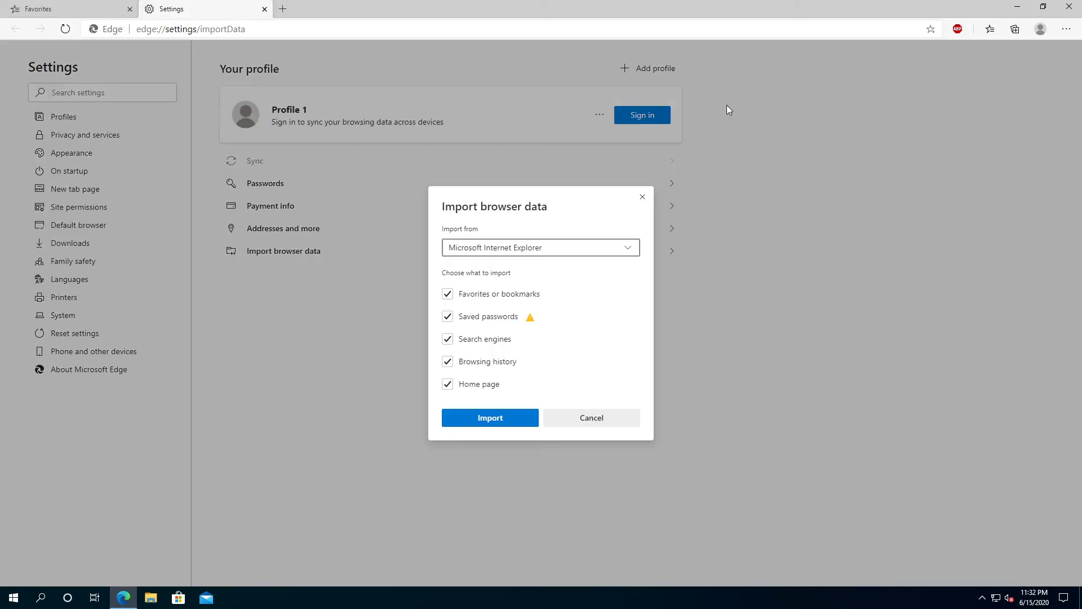
left_click(632, 258)
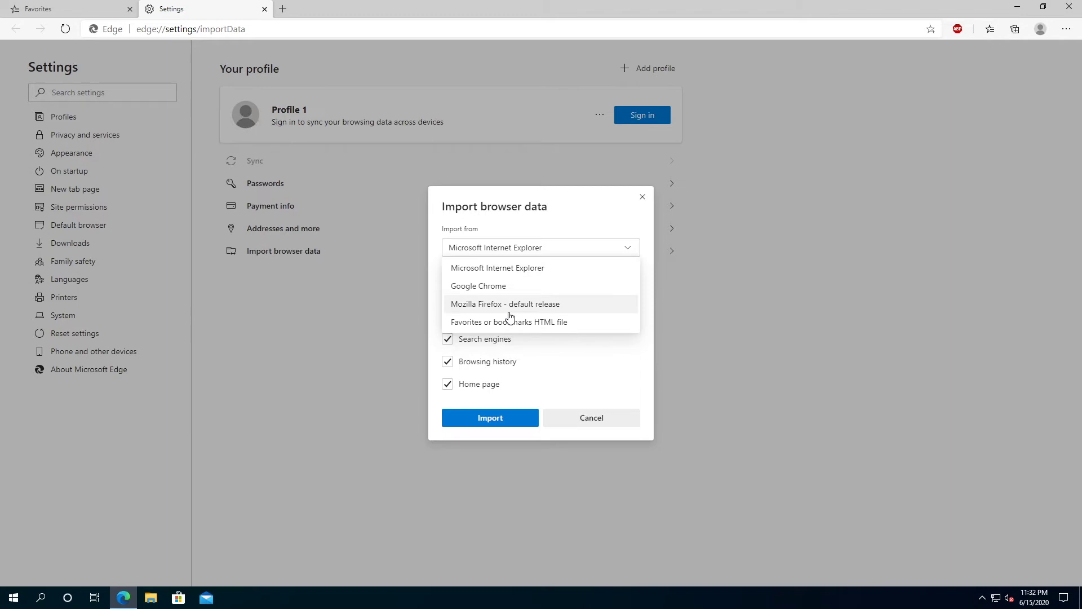
- Import favorites from the Desktop HTML file Edge_favorites_6_15_20
left_click(544, 326)
left_click(503, 377)
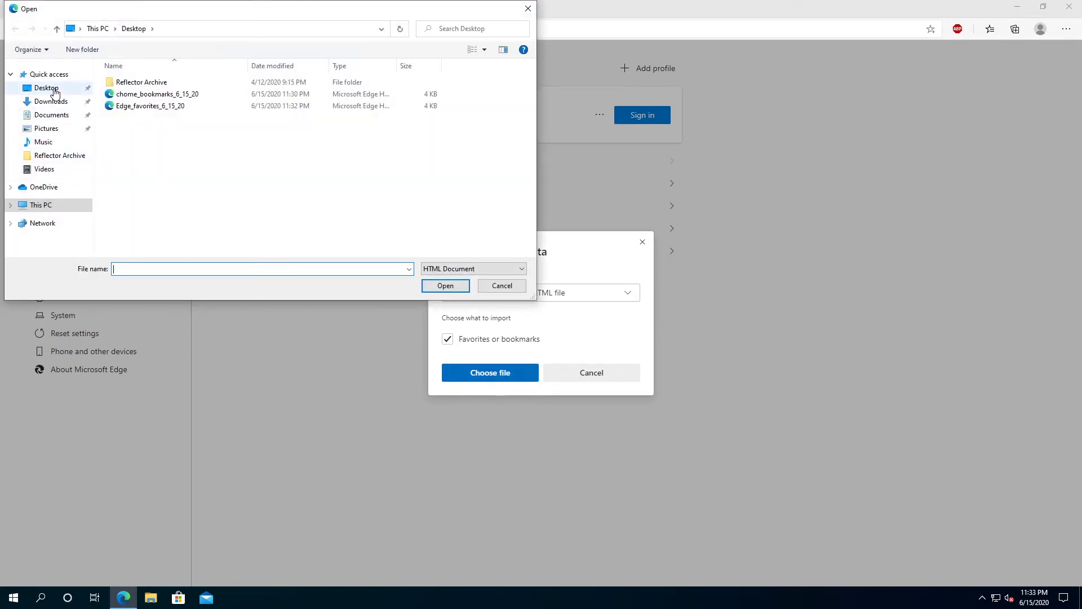
left_click(55, 90)
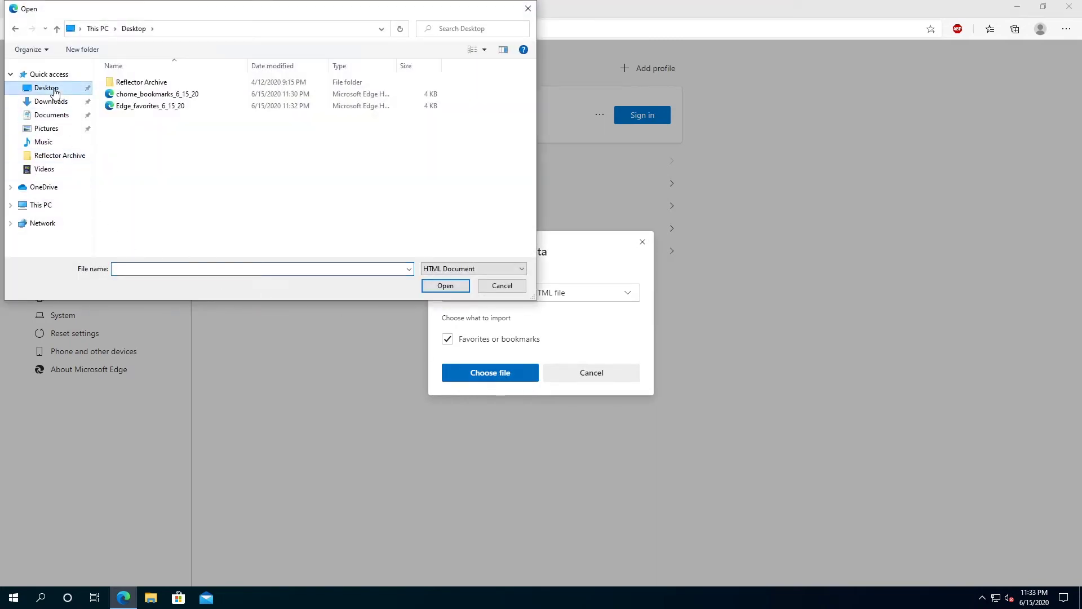
left_click(146, 109)
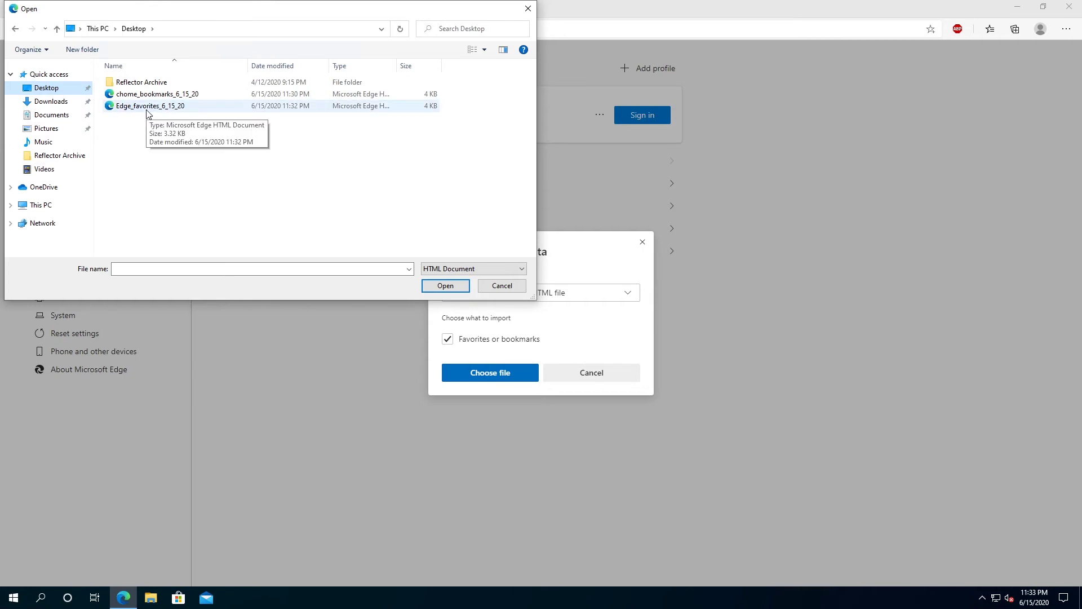
left_click(147, 109)
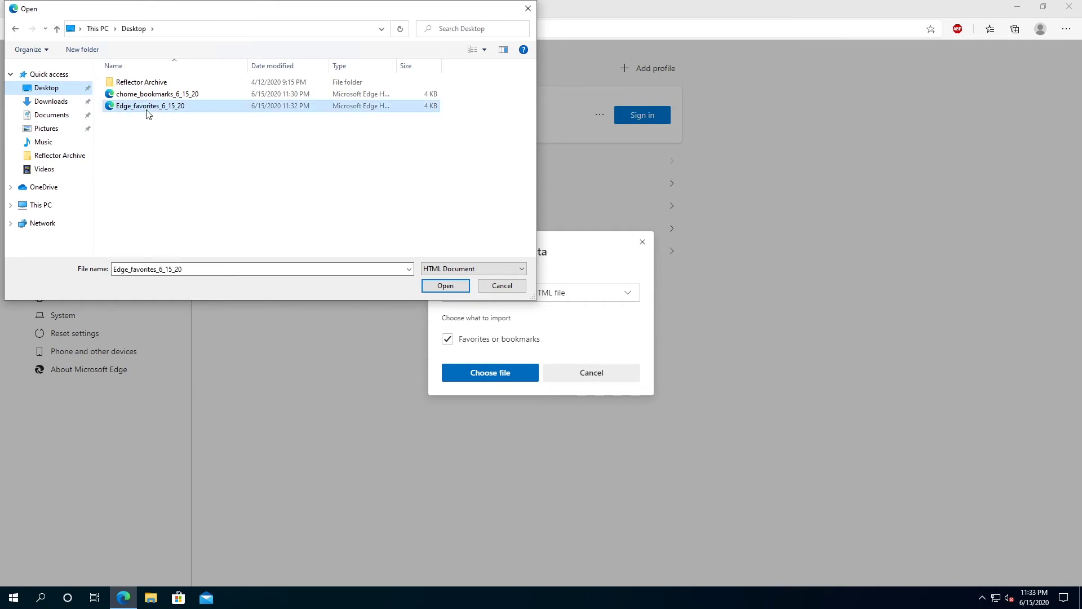
left_click(443, 288)
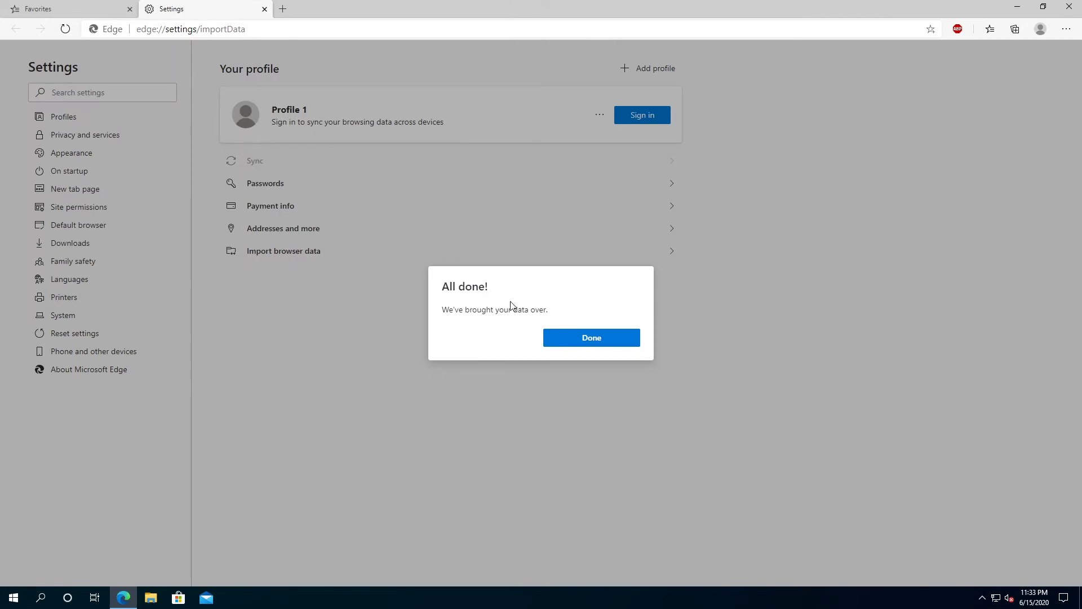
left_click(571, 334)
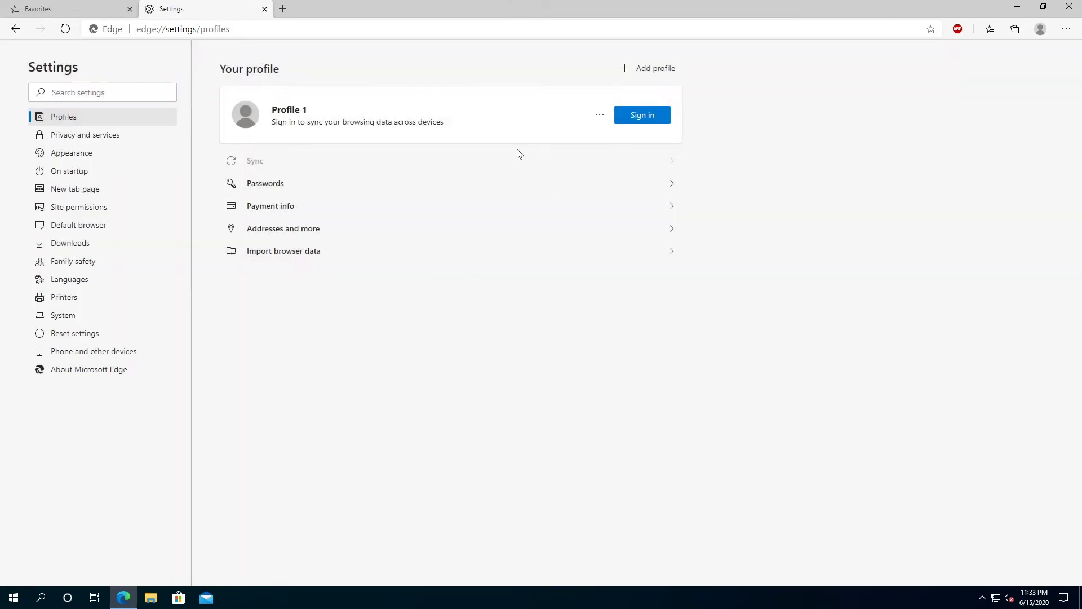
- Close Edge and launch Firefox from the desktop
left_click(283, 8)
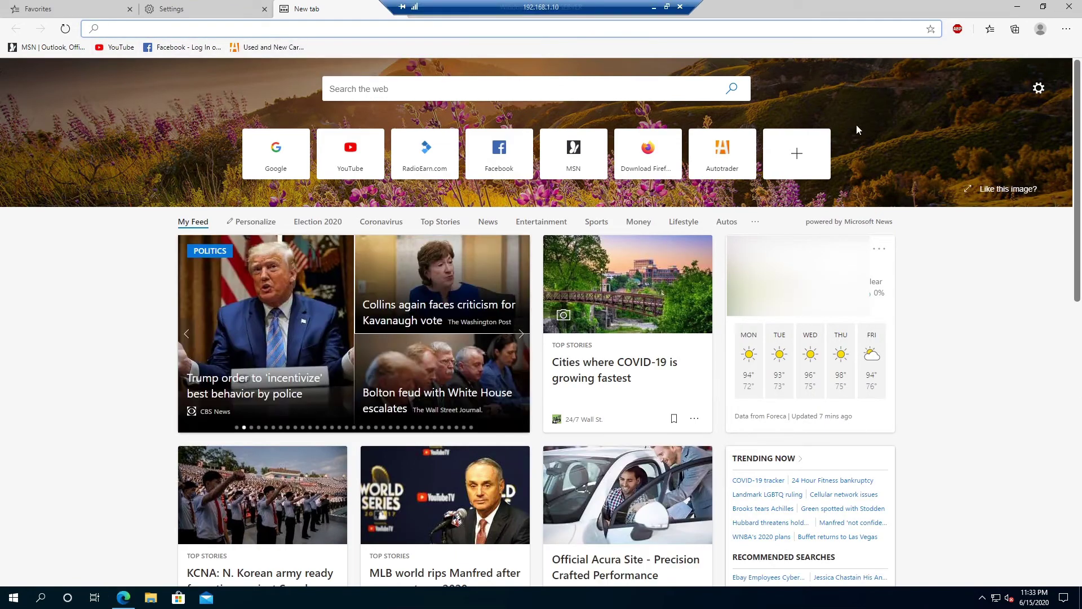
left_click(1069, 6)
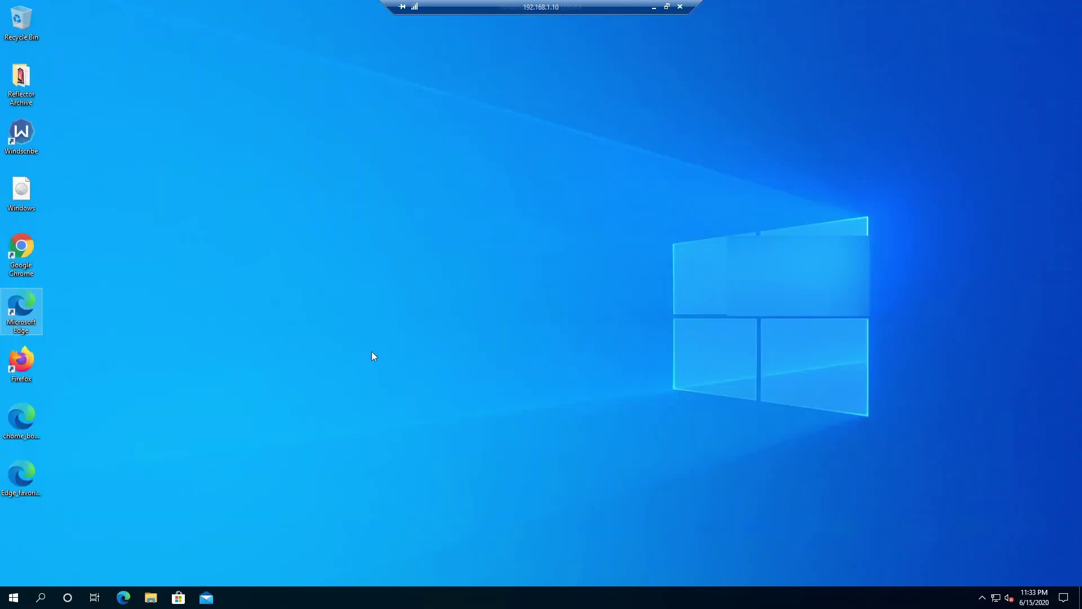
double_click(29, 371)
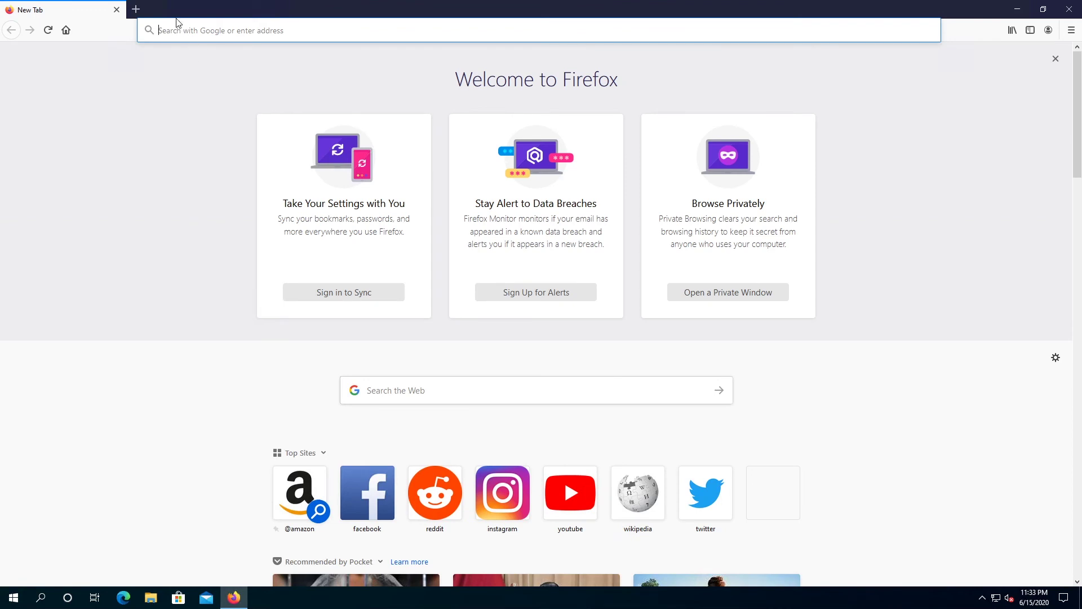
- Turn on Firefox's Menu Bar and open the Show All Bookmarks library
right_click(177, 13)
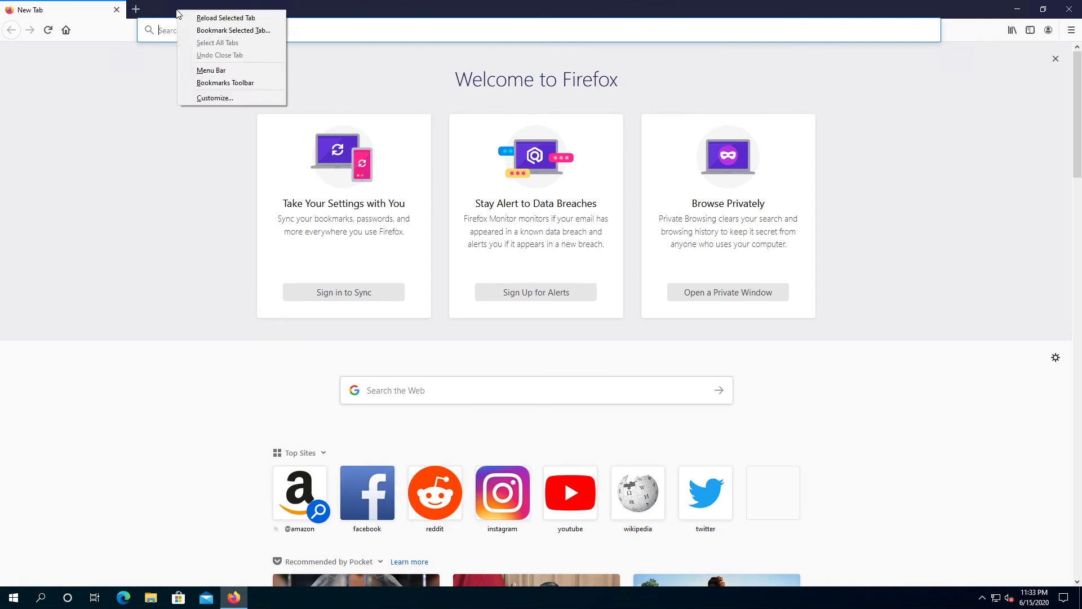
left_click(209, 72)
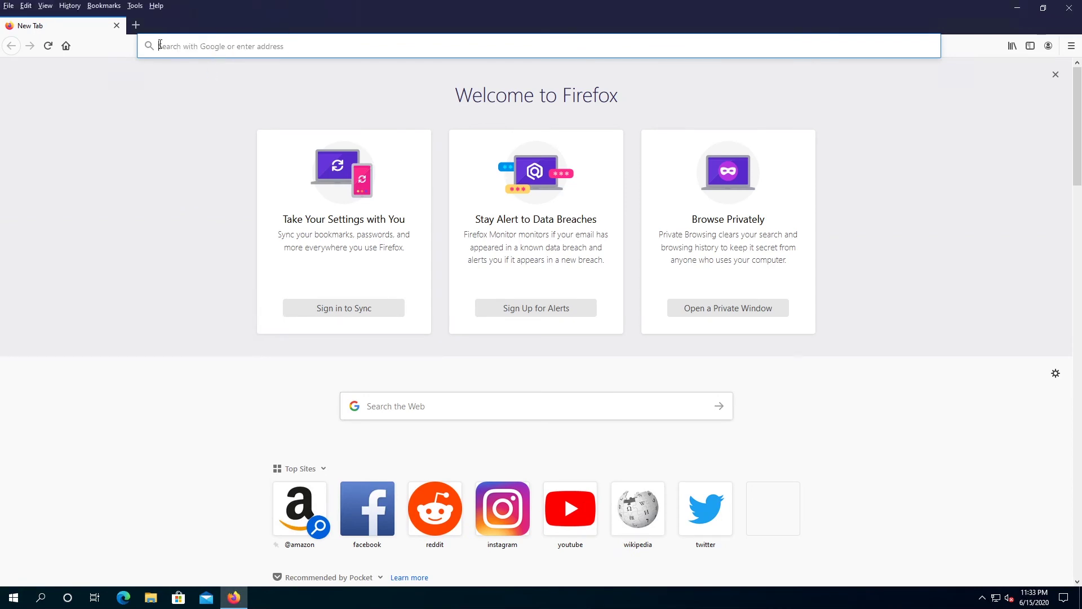
left_click(104, 6)
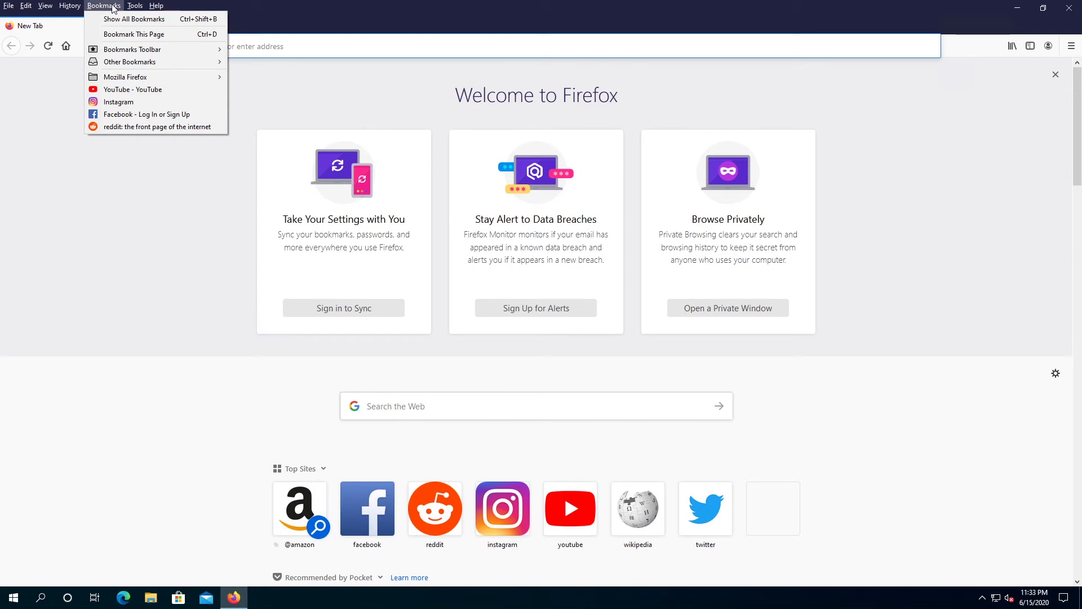
left_click(156, 21)
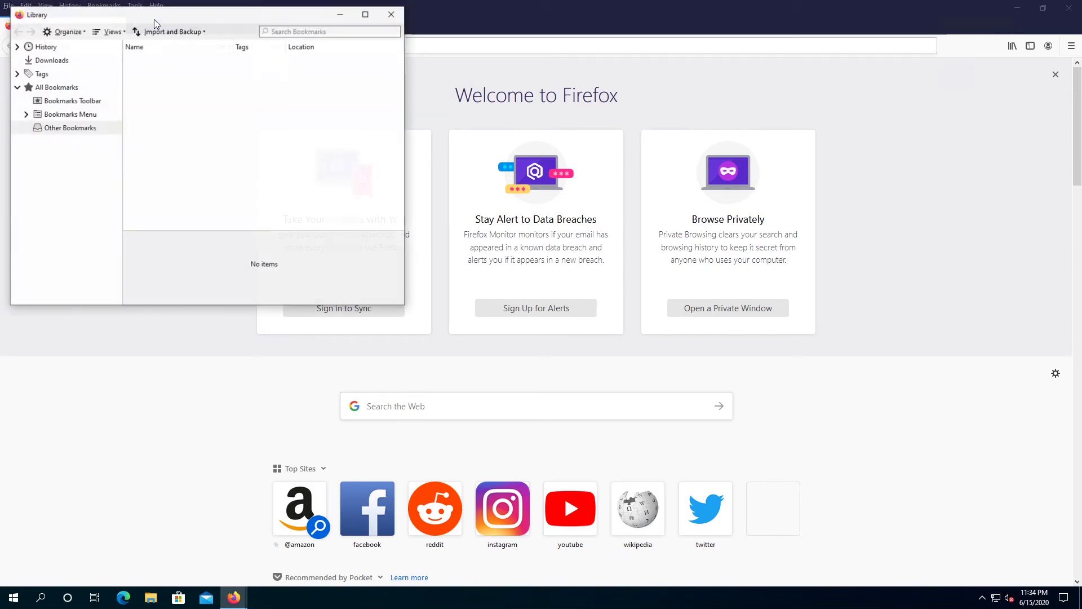
- Export Firefox bookmarks to an HTML file named 'bookmarks' on the Desktop, then close the Library
left_click(187, 36)
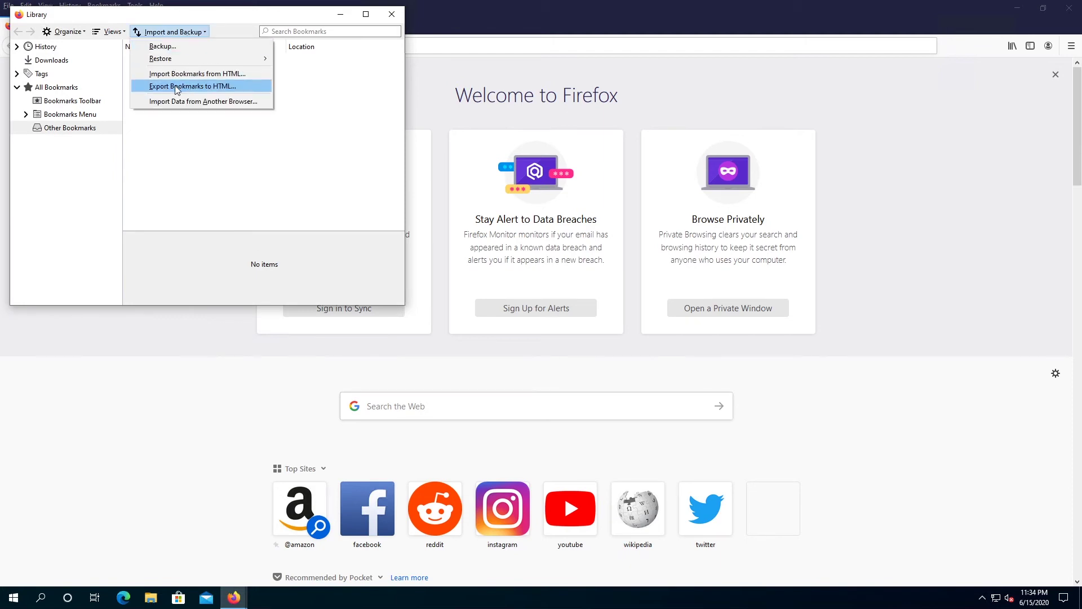
left_click(198, 88)
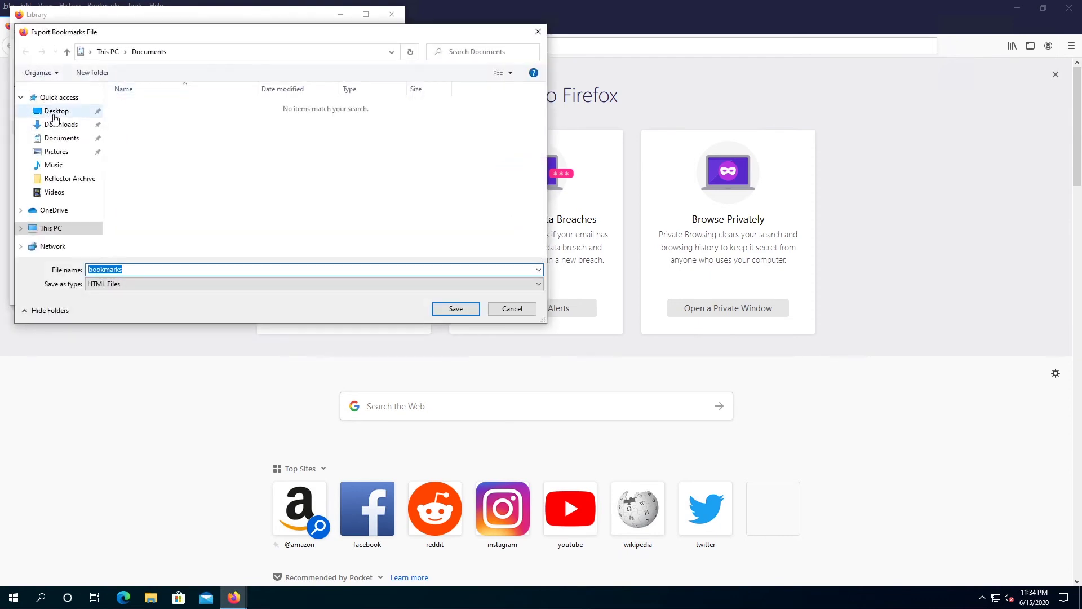
left_click(55, 115)
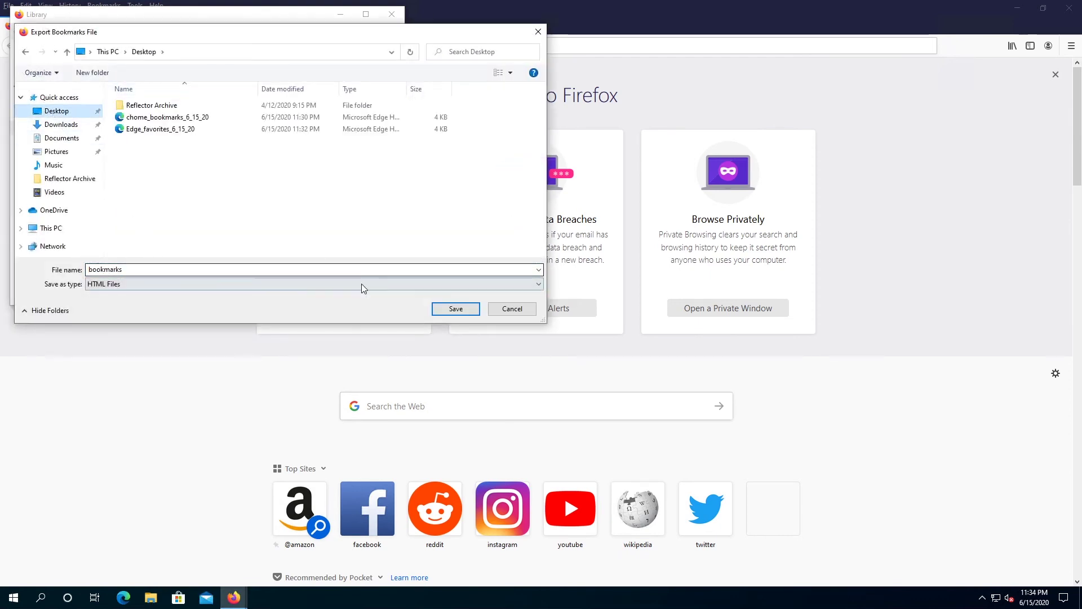
left_click(454, 309)
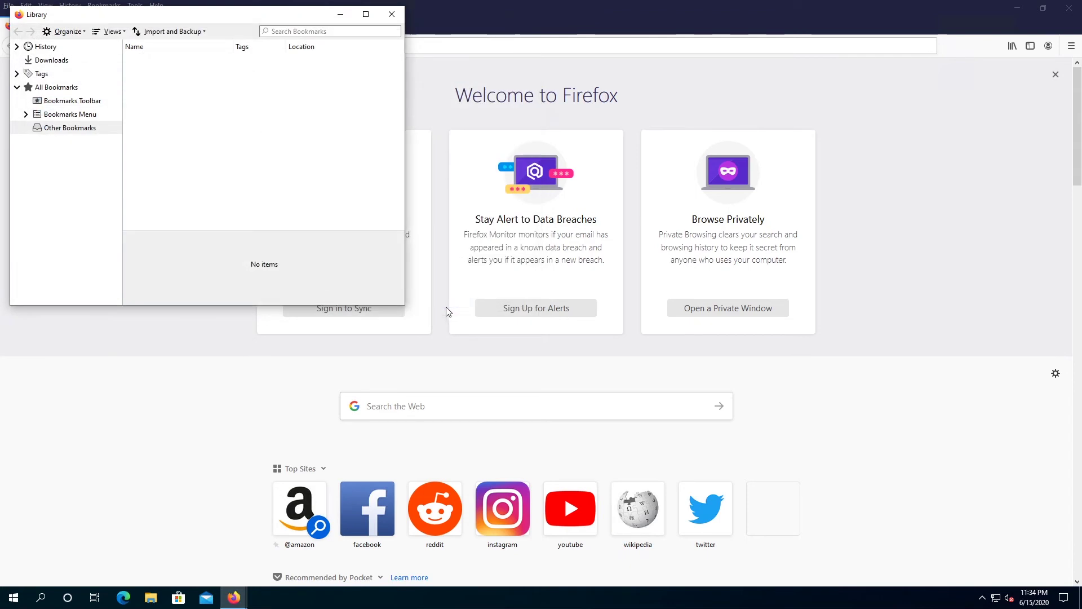
left_click(392, 14)
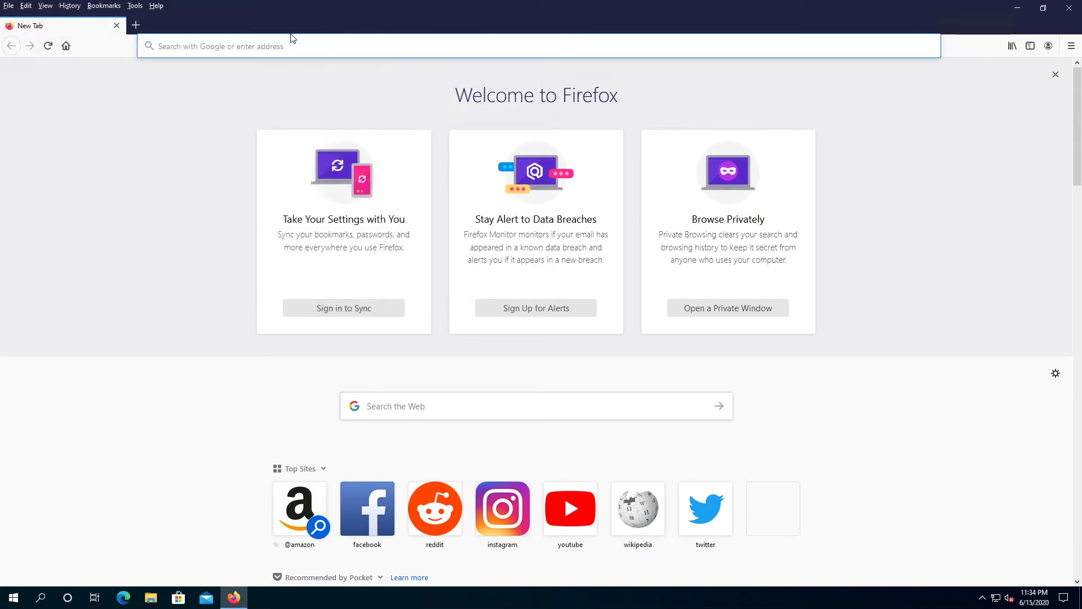
- Import bookmarks from the Desktop 'bookmarks' HTML file through the Library, then close it
left_click(111, 9)
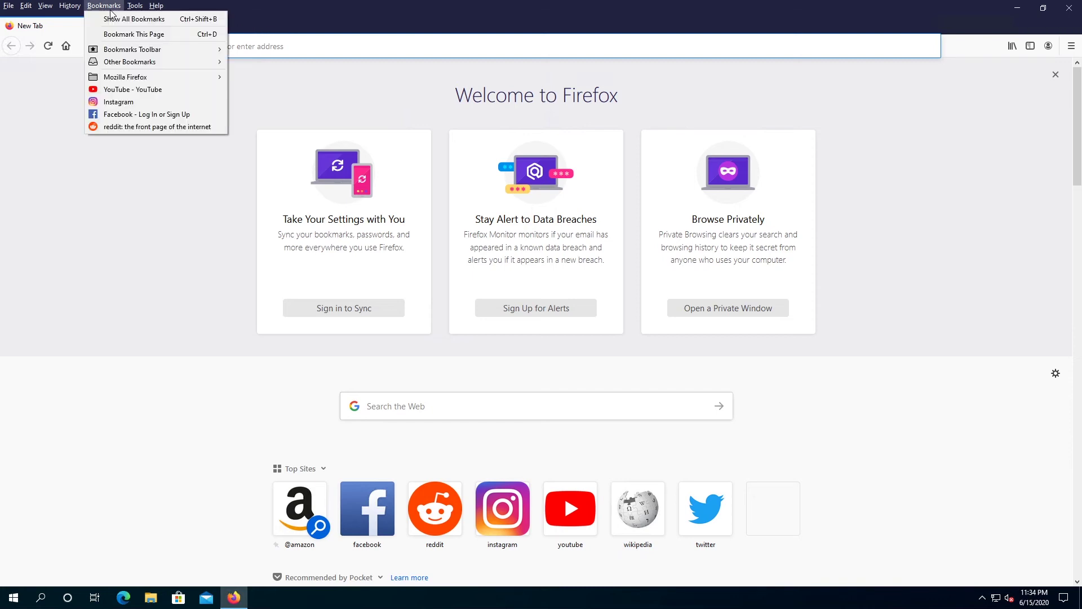
left_click(115, 19)
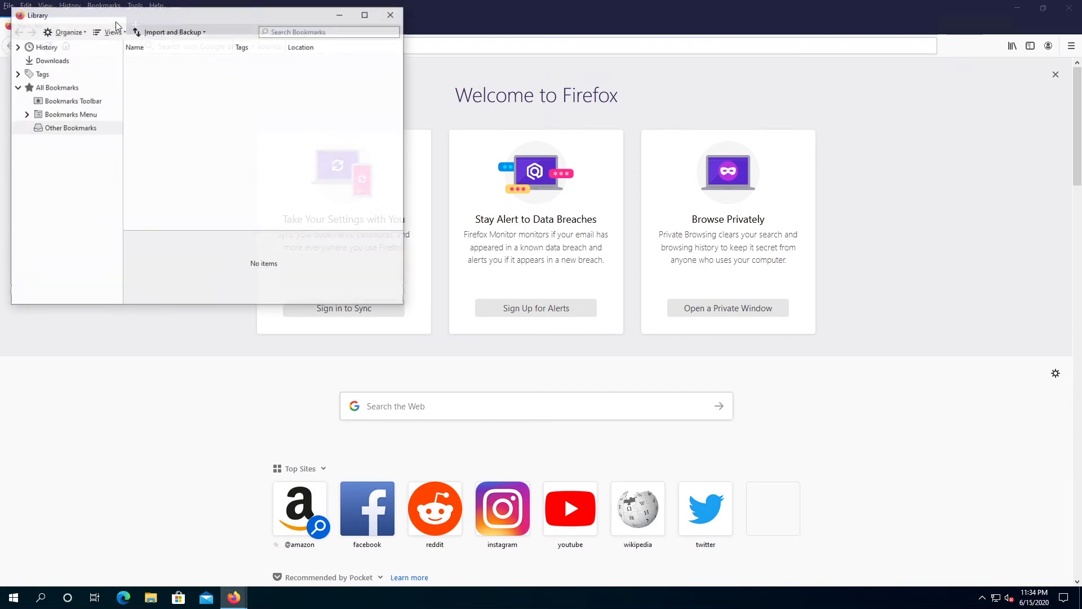
left_click(194, 33)
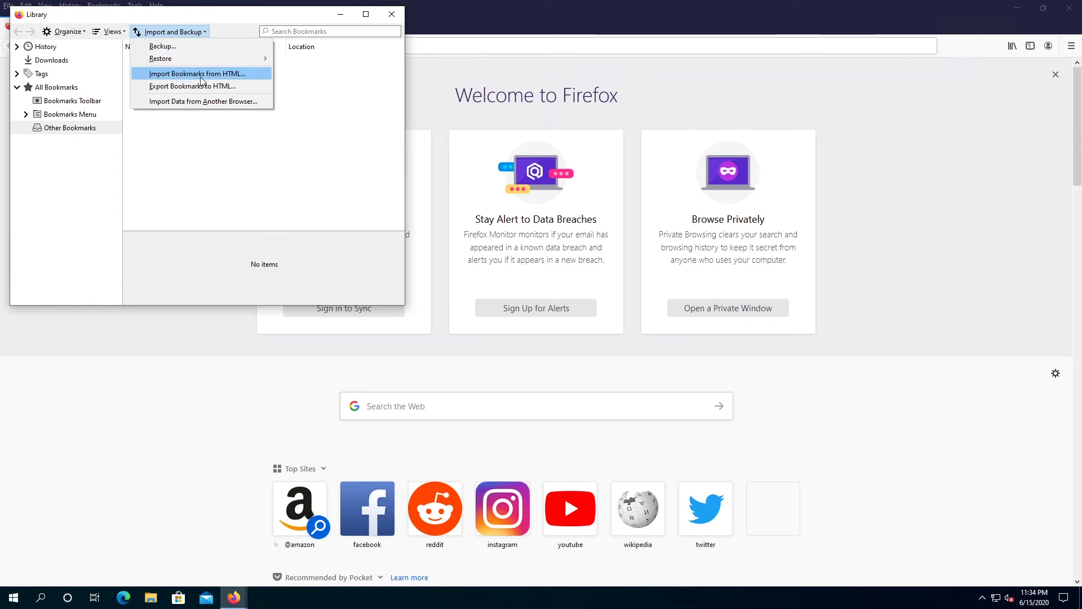
left_click(218, 76)
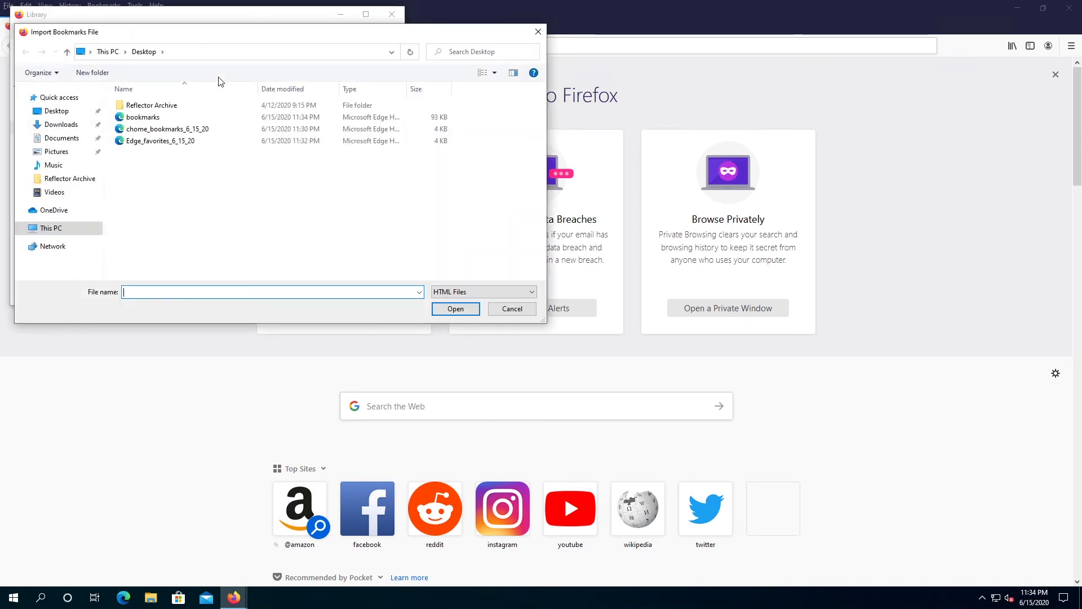
left_click(58, 113)
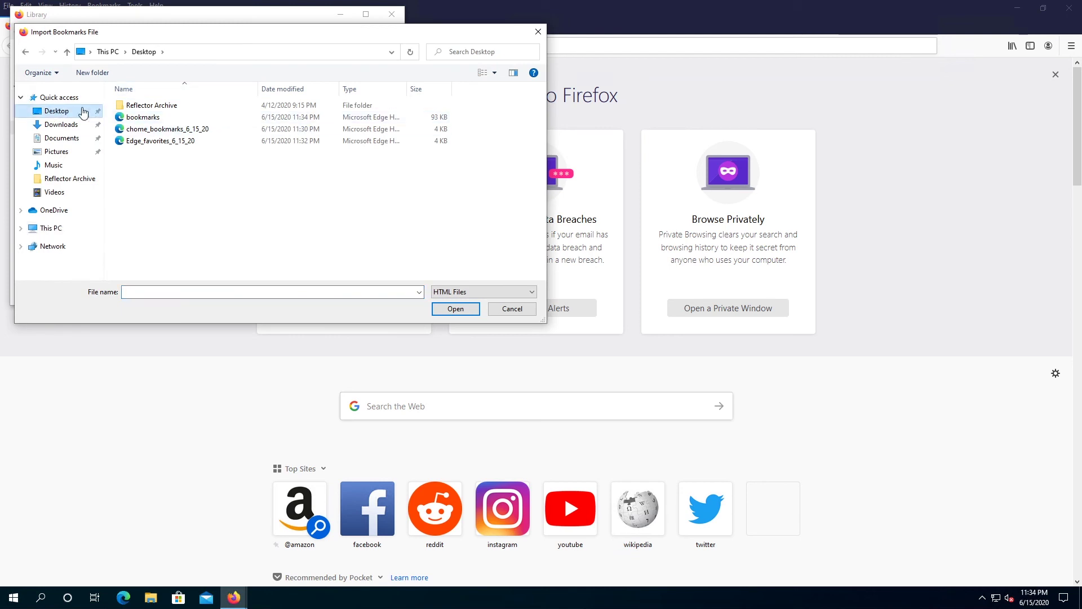
left_click(169, 117)
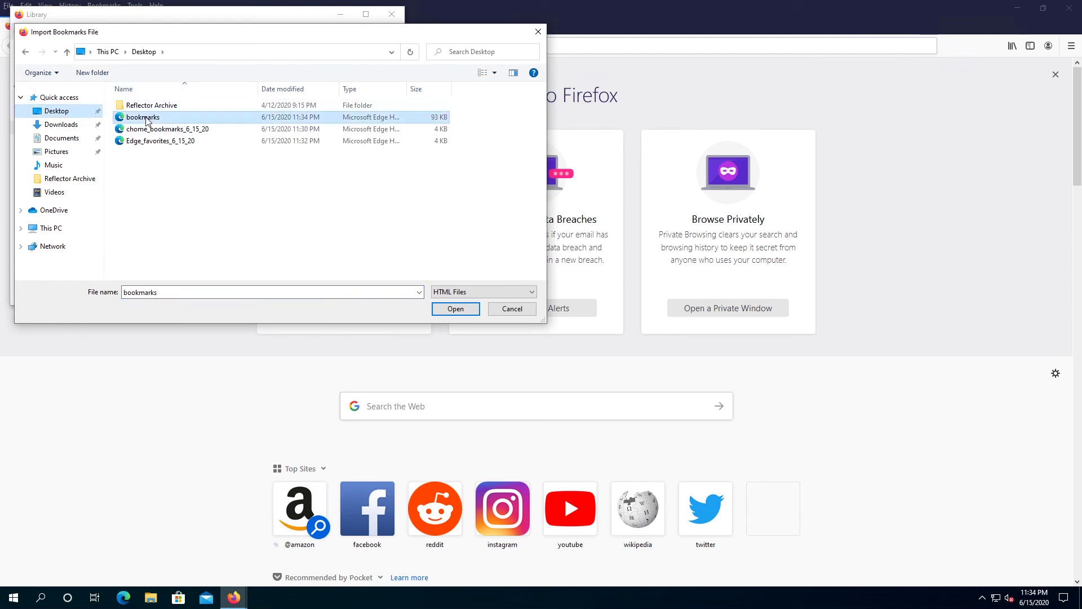
left_click(455, 308)
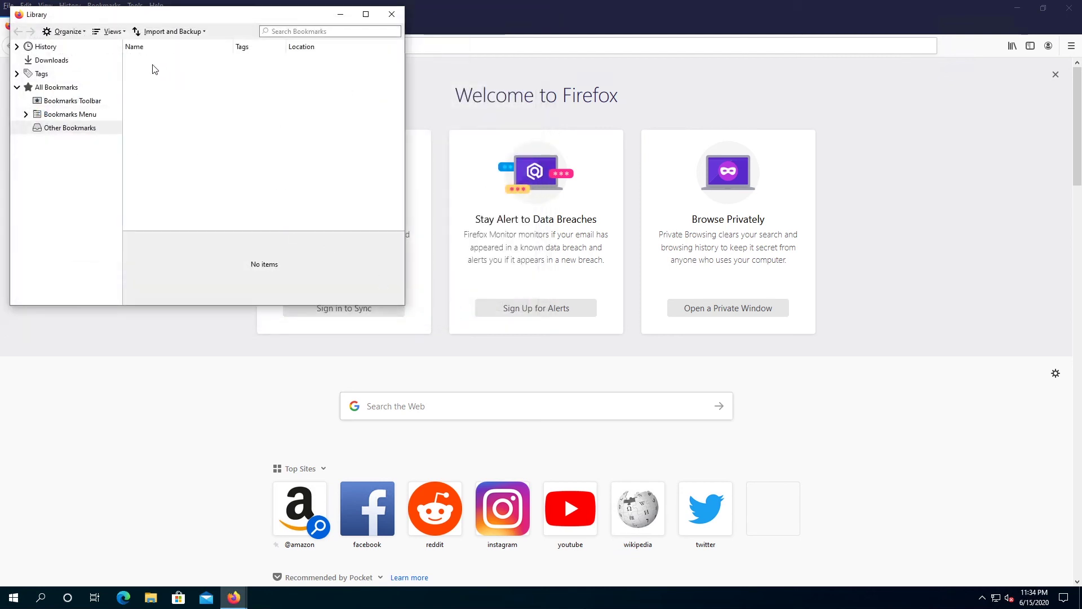
left_click(392, 14)
- Check the Bookmarks menu for the duplicated YouTube, Instagram, Facebook and reddit entries
left_click(104, 6)
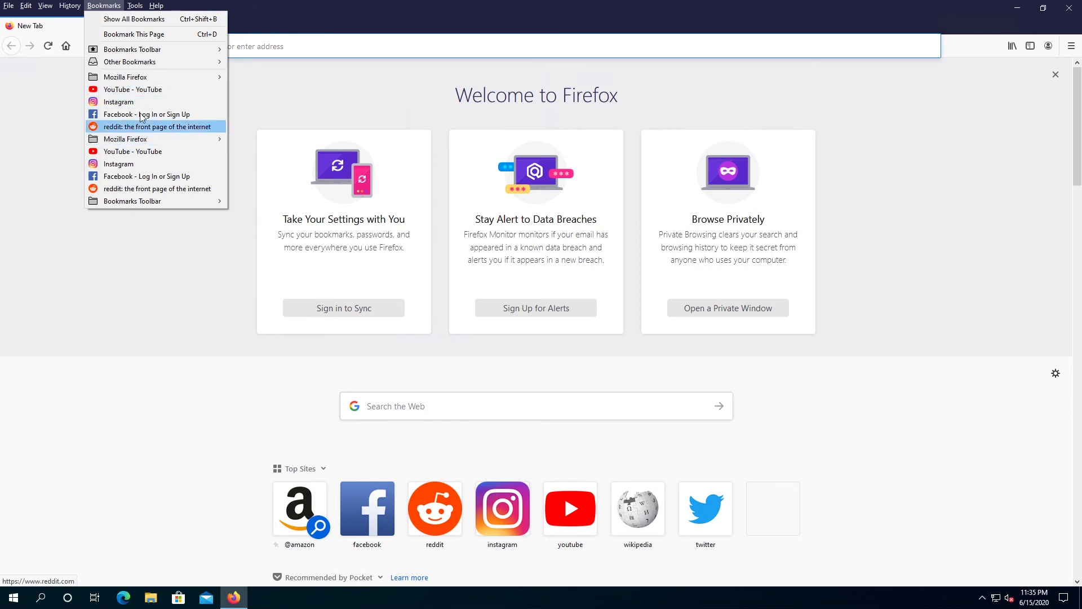
mouse_move(130, 142)
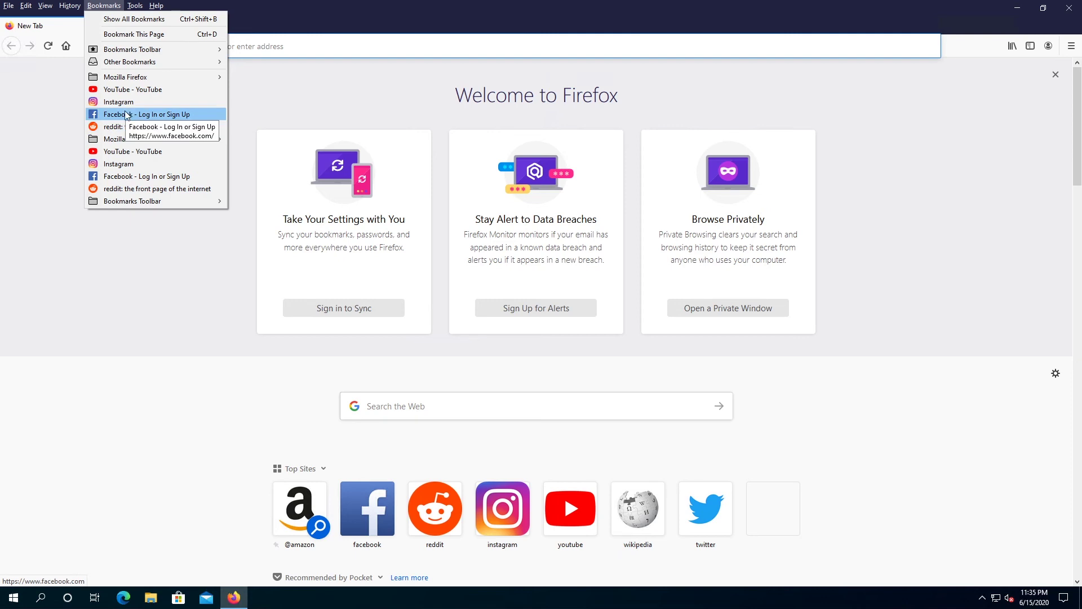
left_click(344, 22)
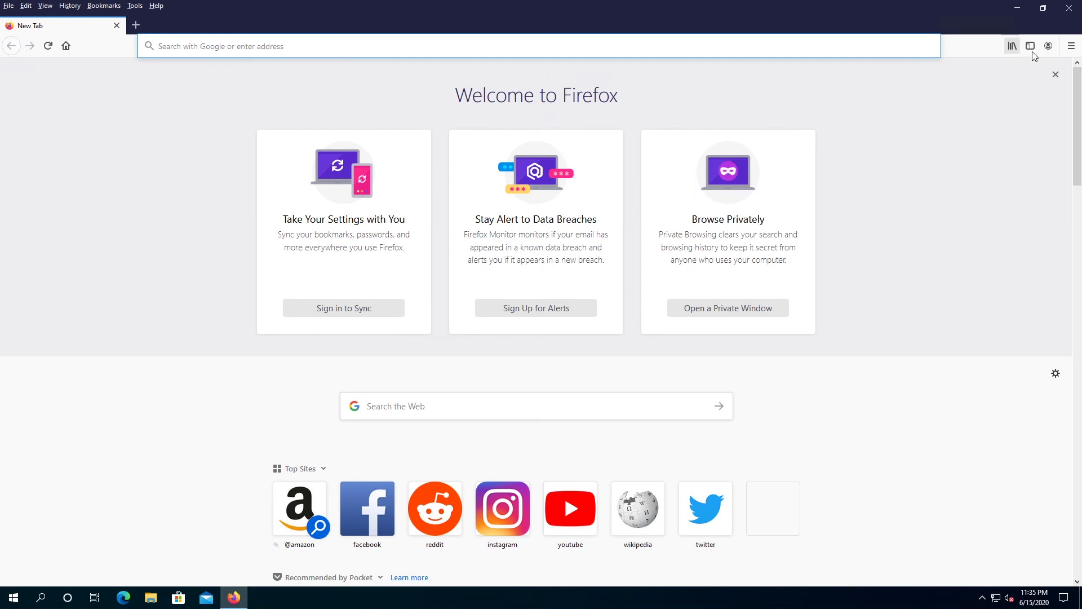
- Start Firefox Sync sign-in from the Sync section of Options
left_click(1071, 47)
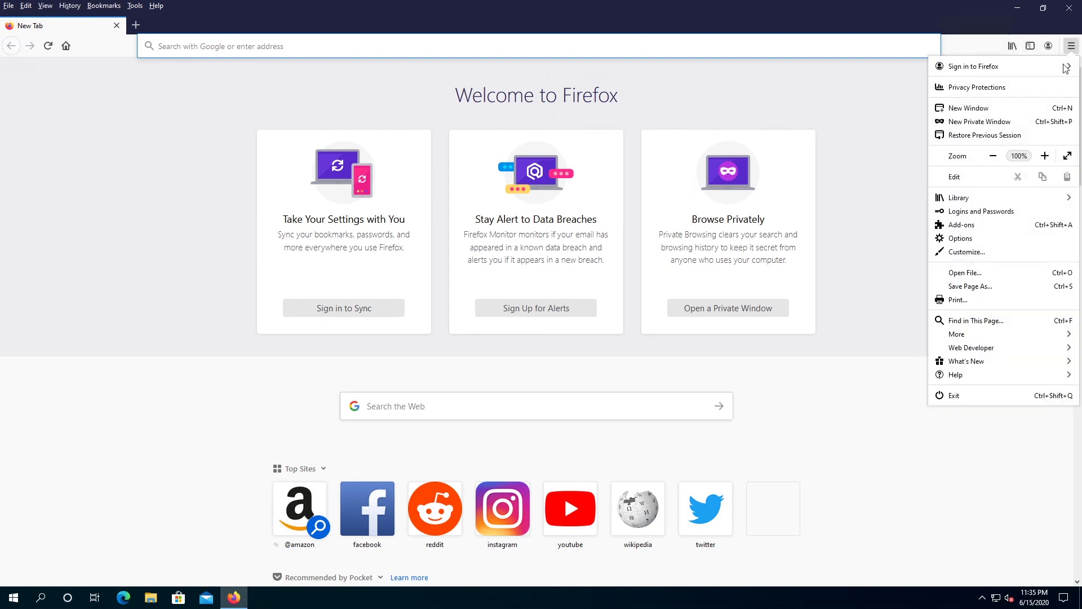
left_click(968, 242)
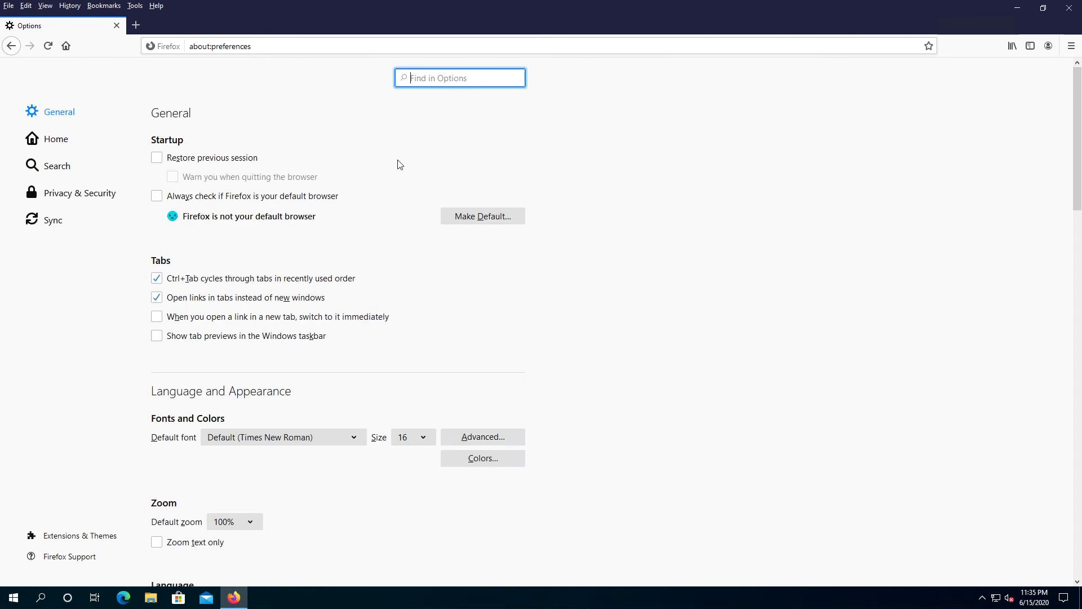
left_click(52, 226)
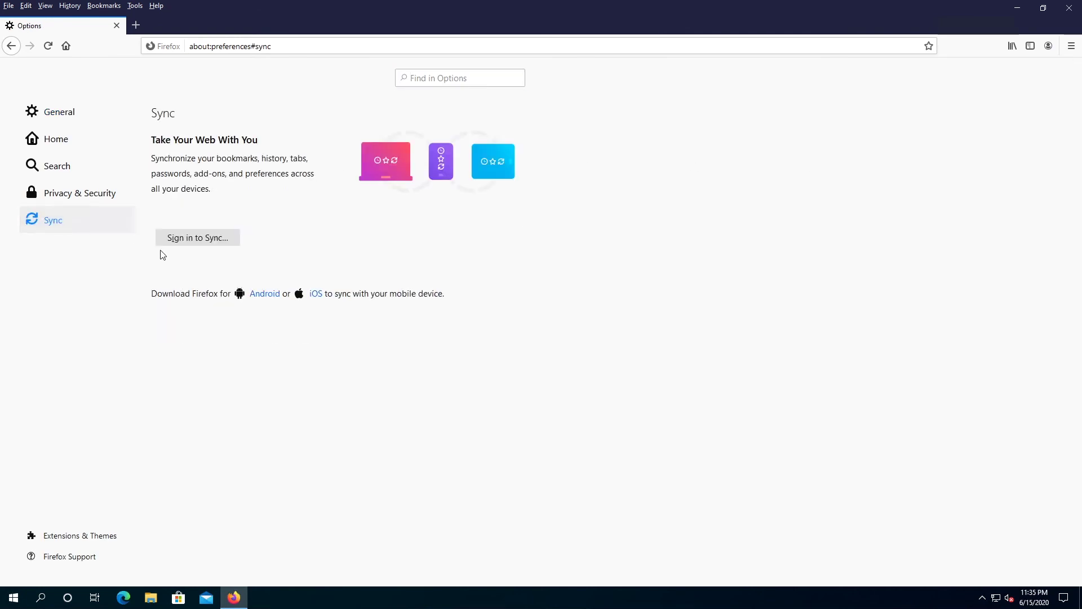
left_click(184, 242)
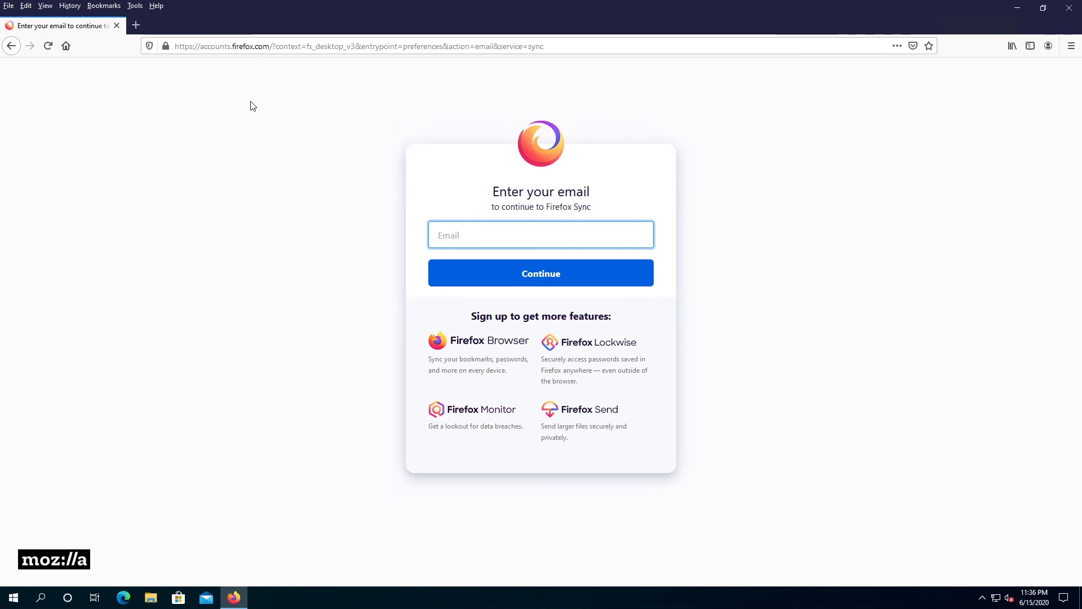
- Open Options again and launch Sign in to Sync in a second Firefox Accounts tab
left_click(1071, 46)
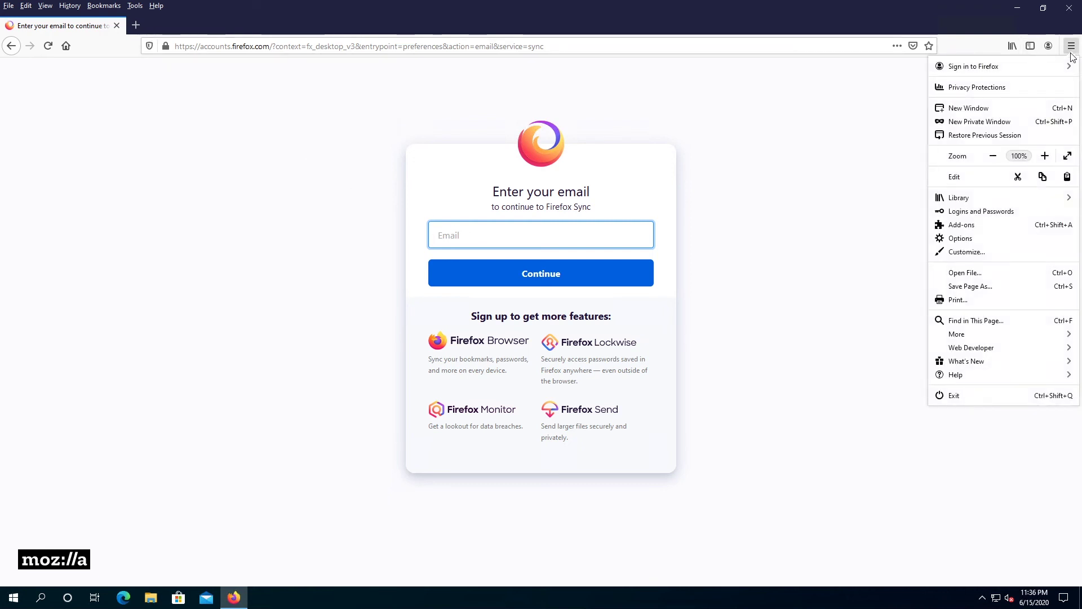
left_click(967, 240)
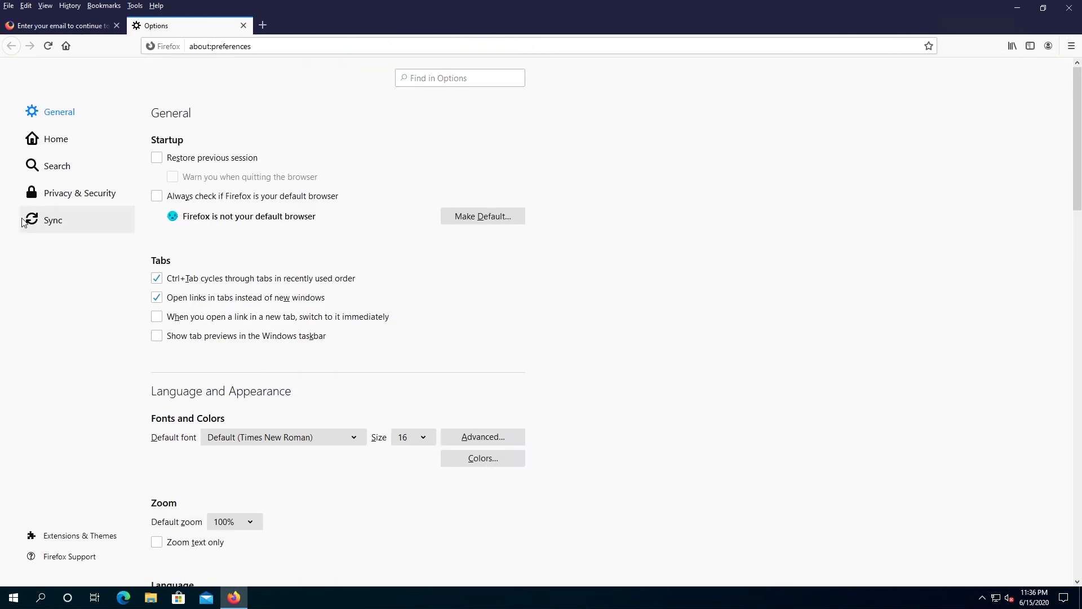
left_click(23, 222)
left_click(189, 236)
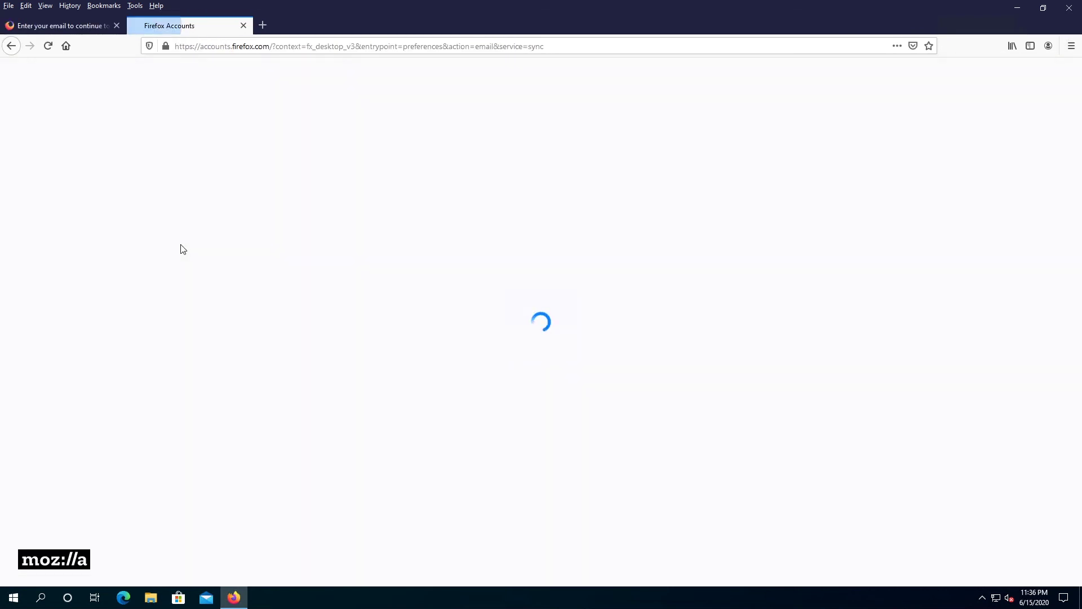